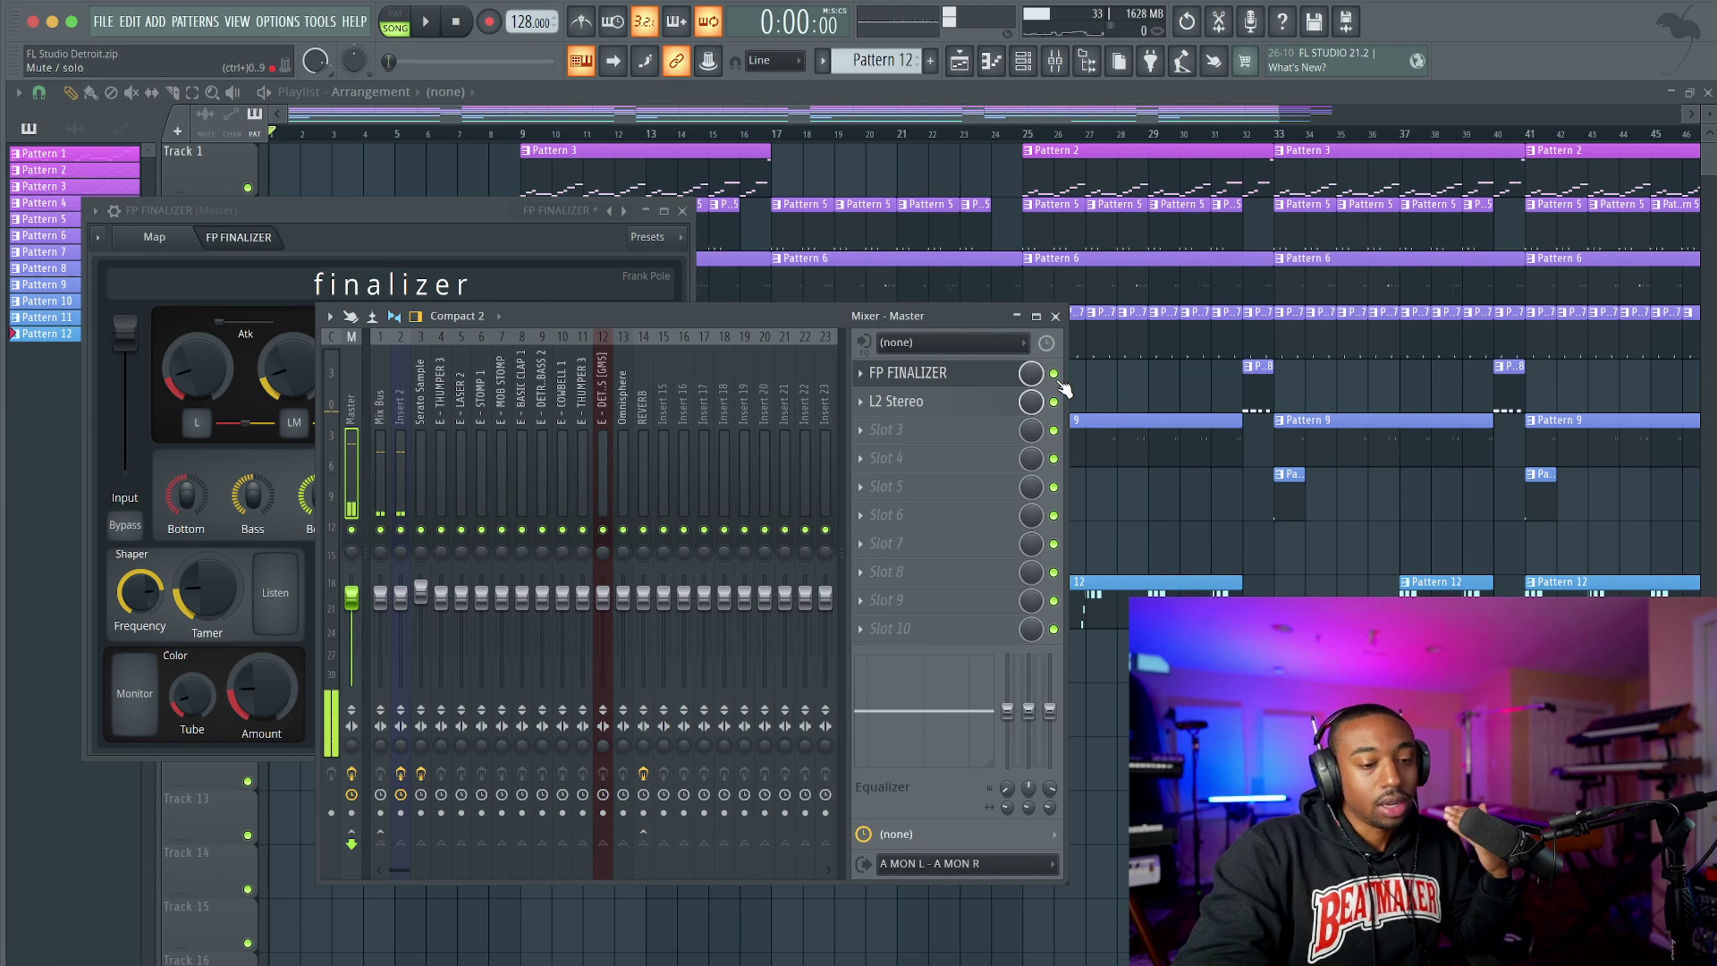
# Play the song with Insert 2 muted, switching the master's FP FINALIZER off and on to compare the sound.
pyautogui.click(1055, 375)
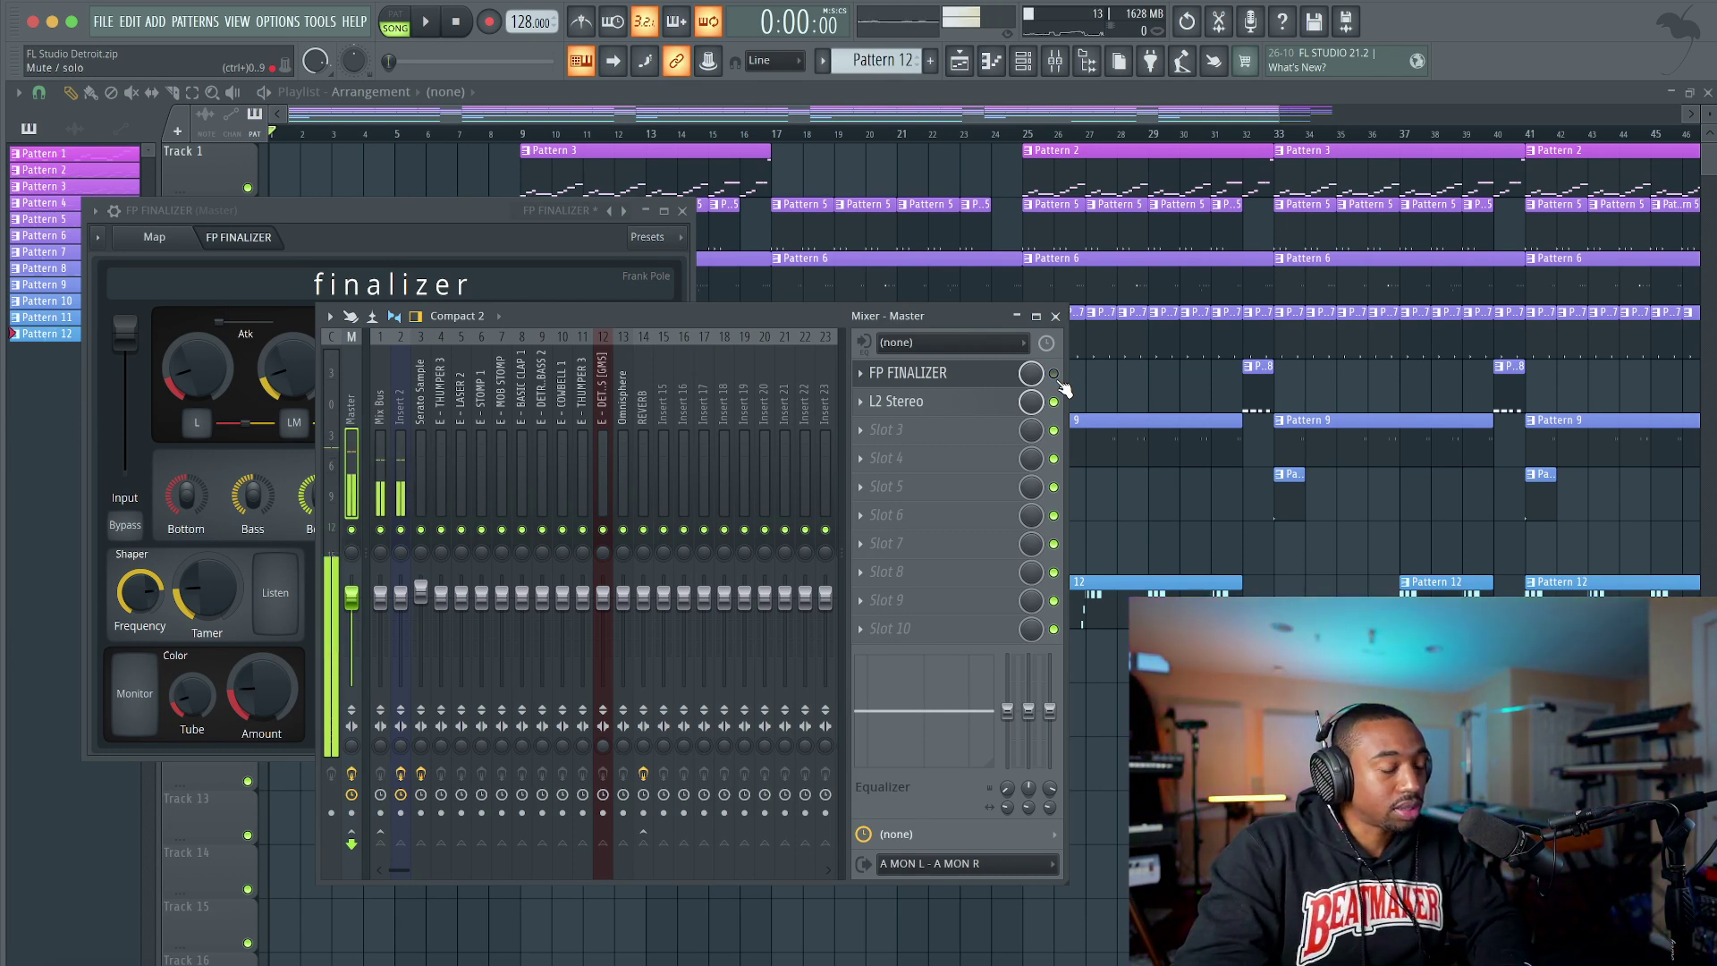
pyautogui.press('space')
pyautogui.click(400, 529)
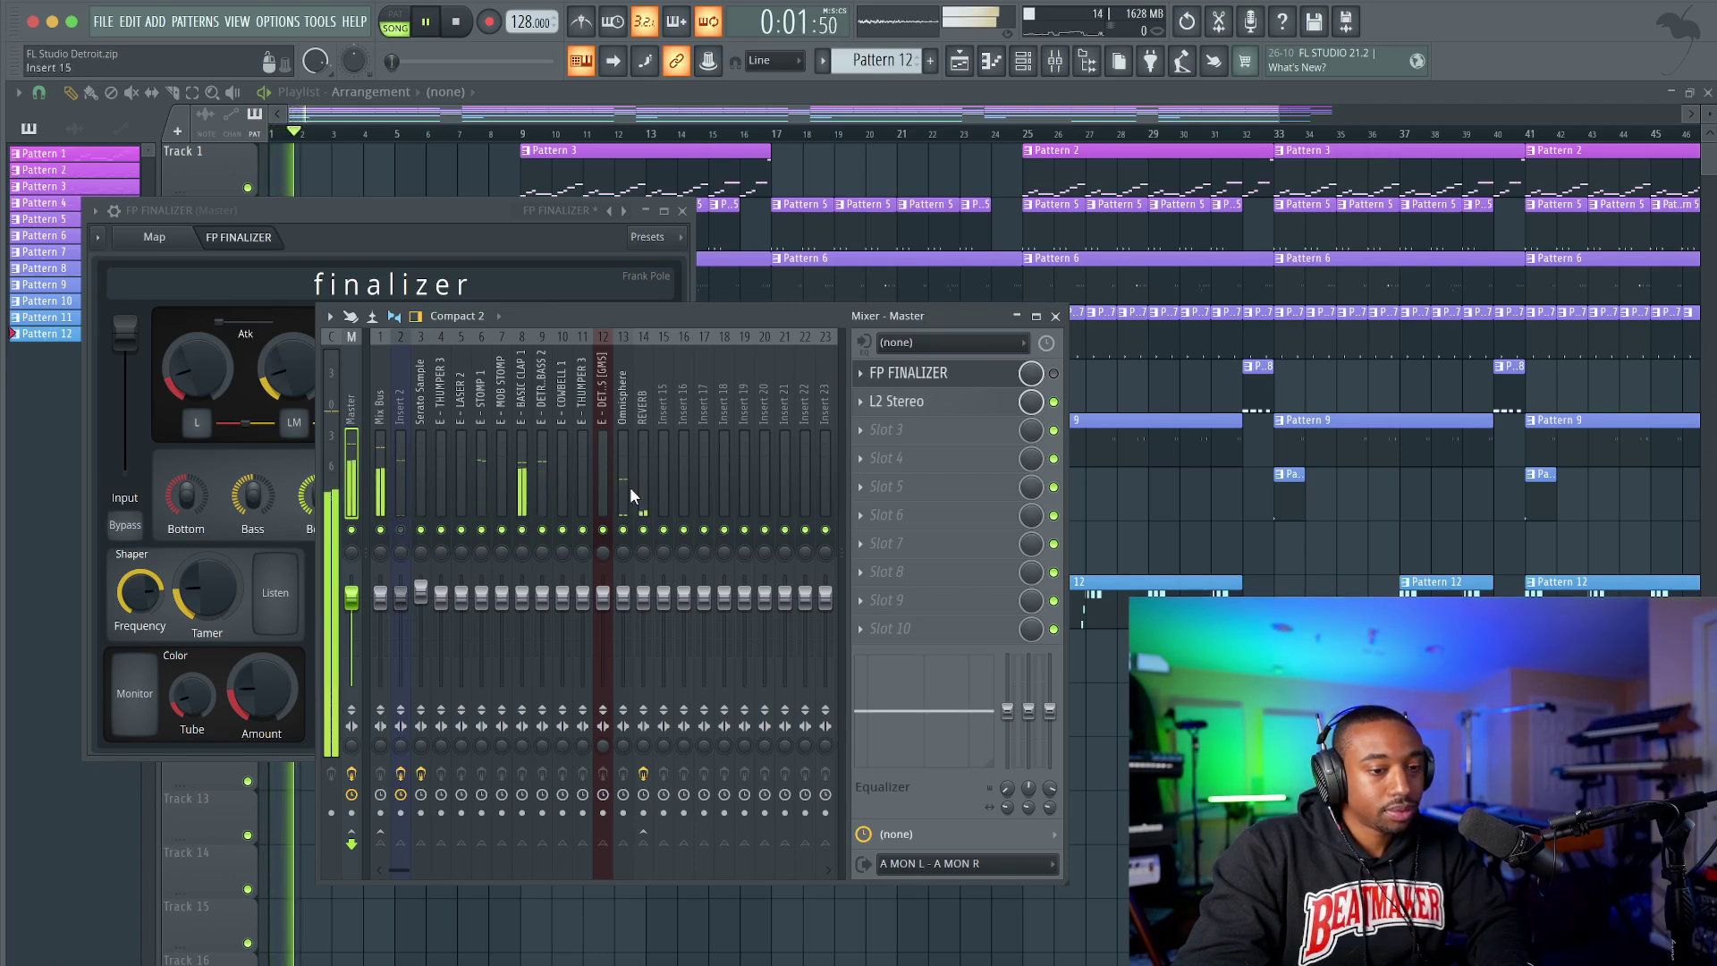
pyautogui.click(400, 529)
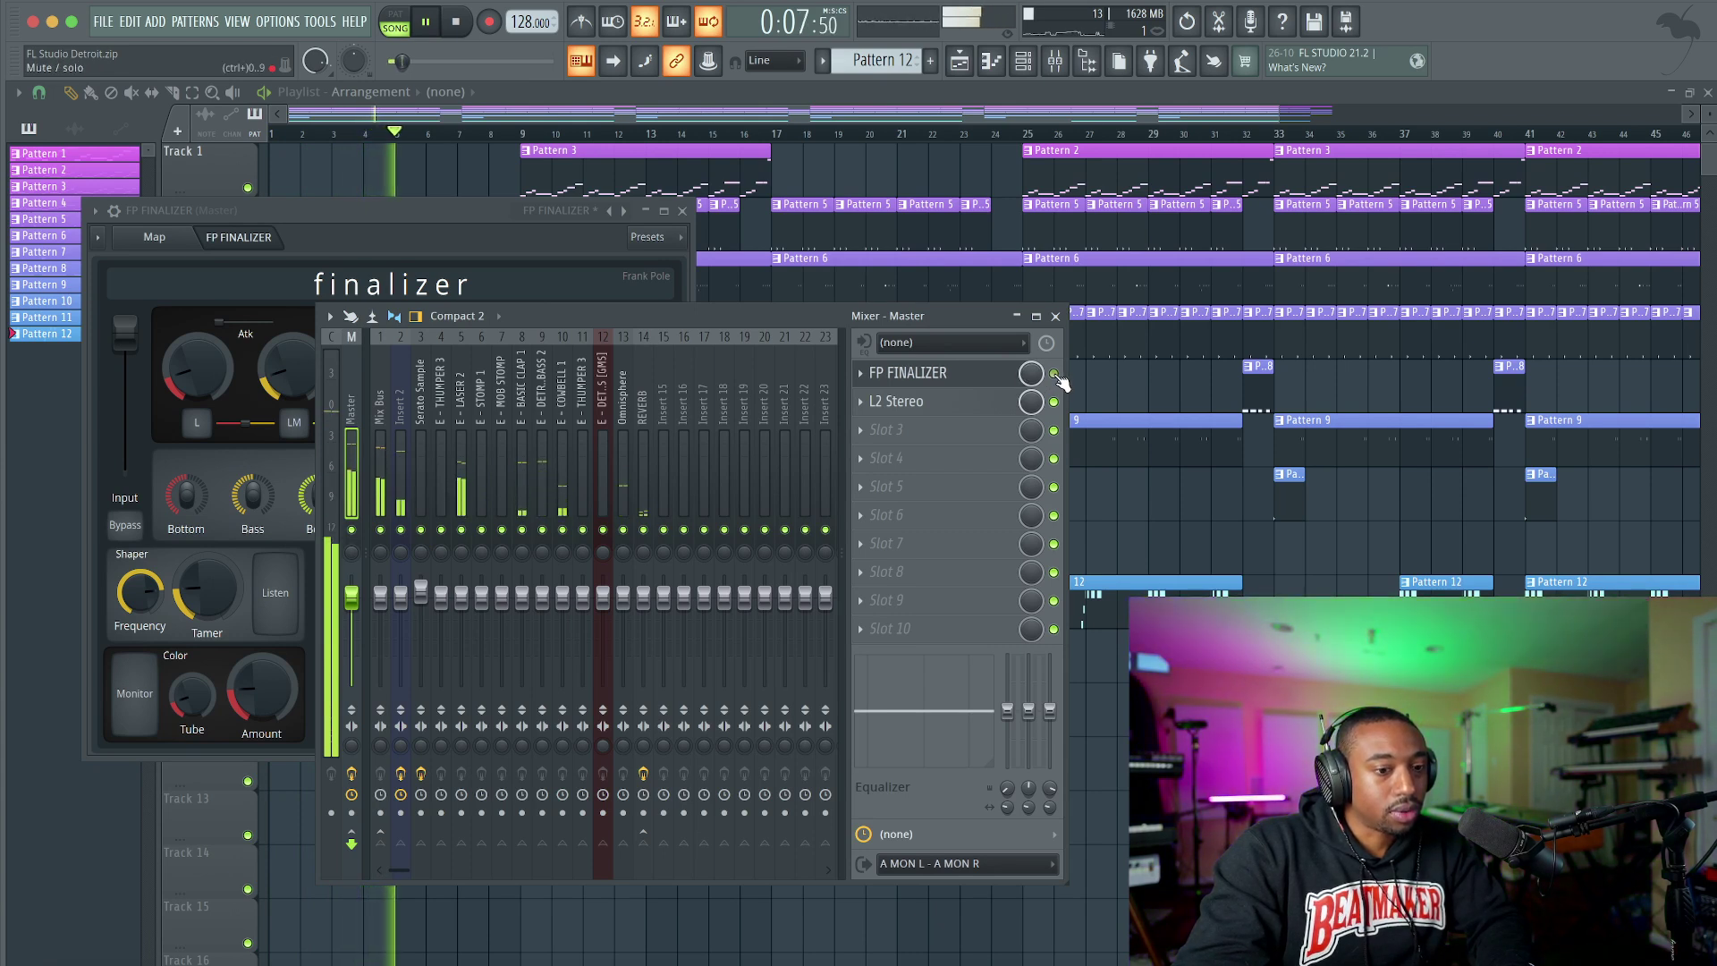
pyautogui.click(402, 531)
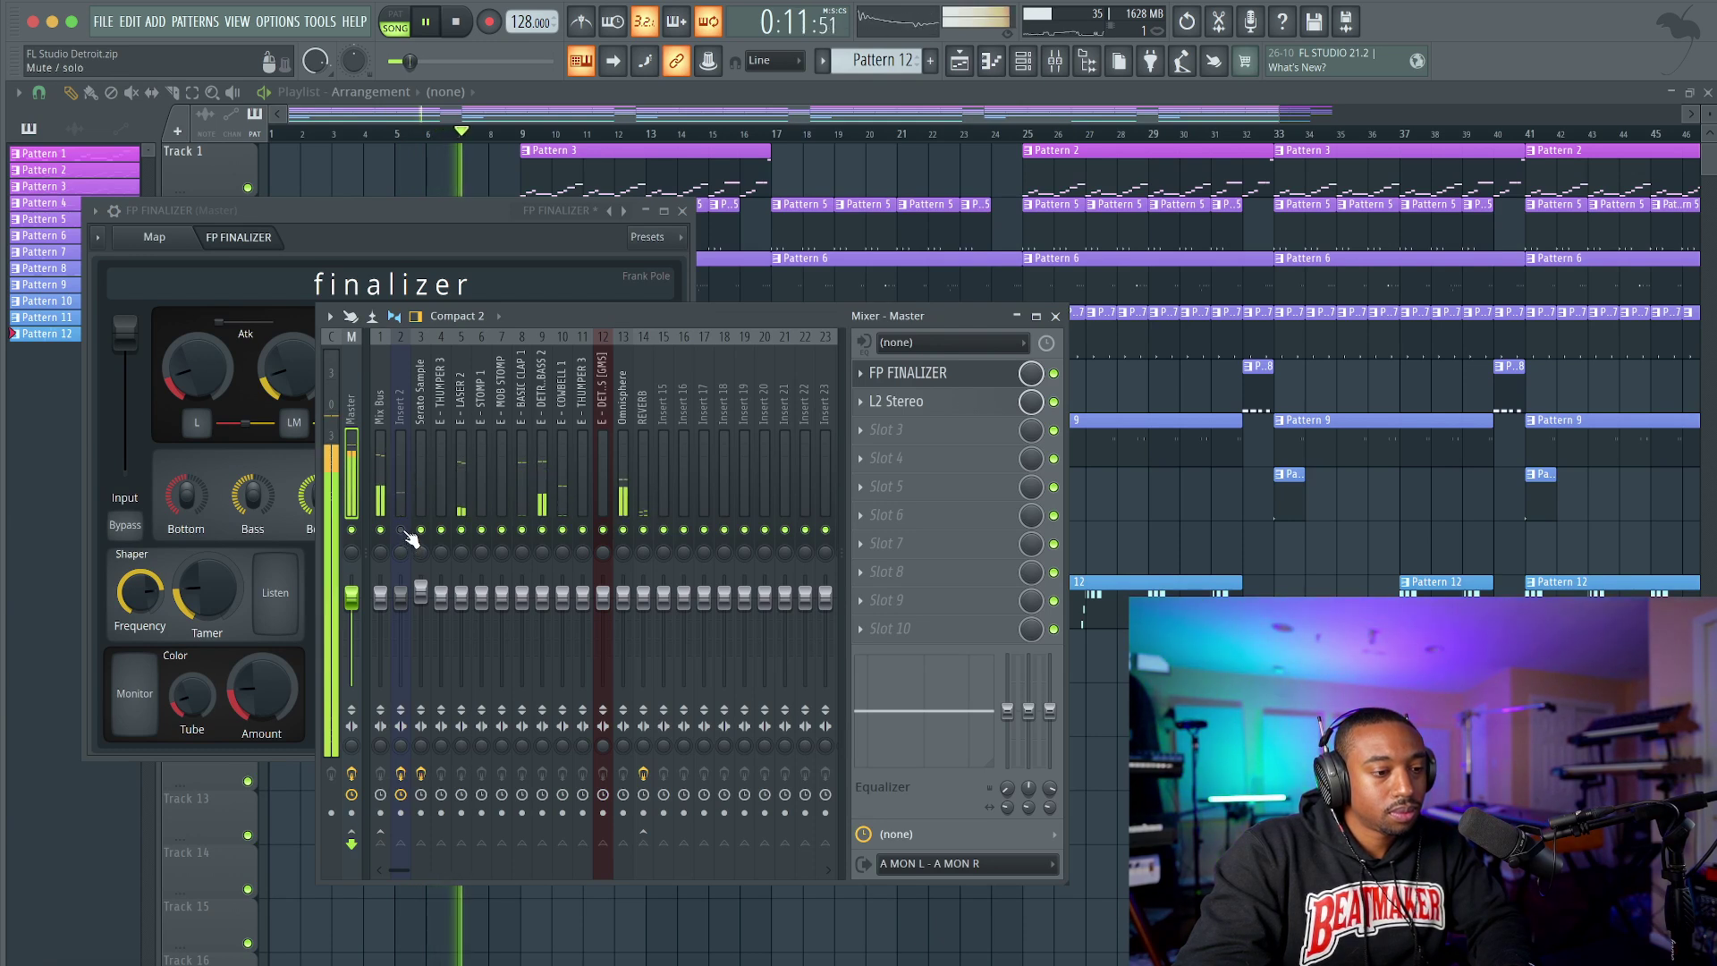
pyautogui.click(403, 531)
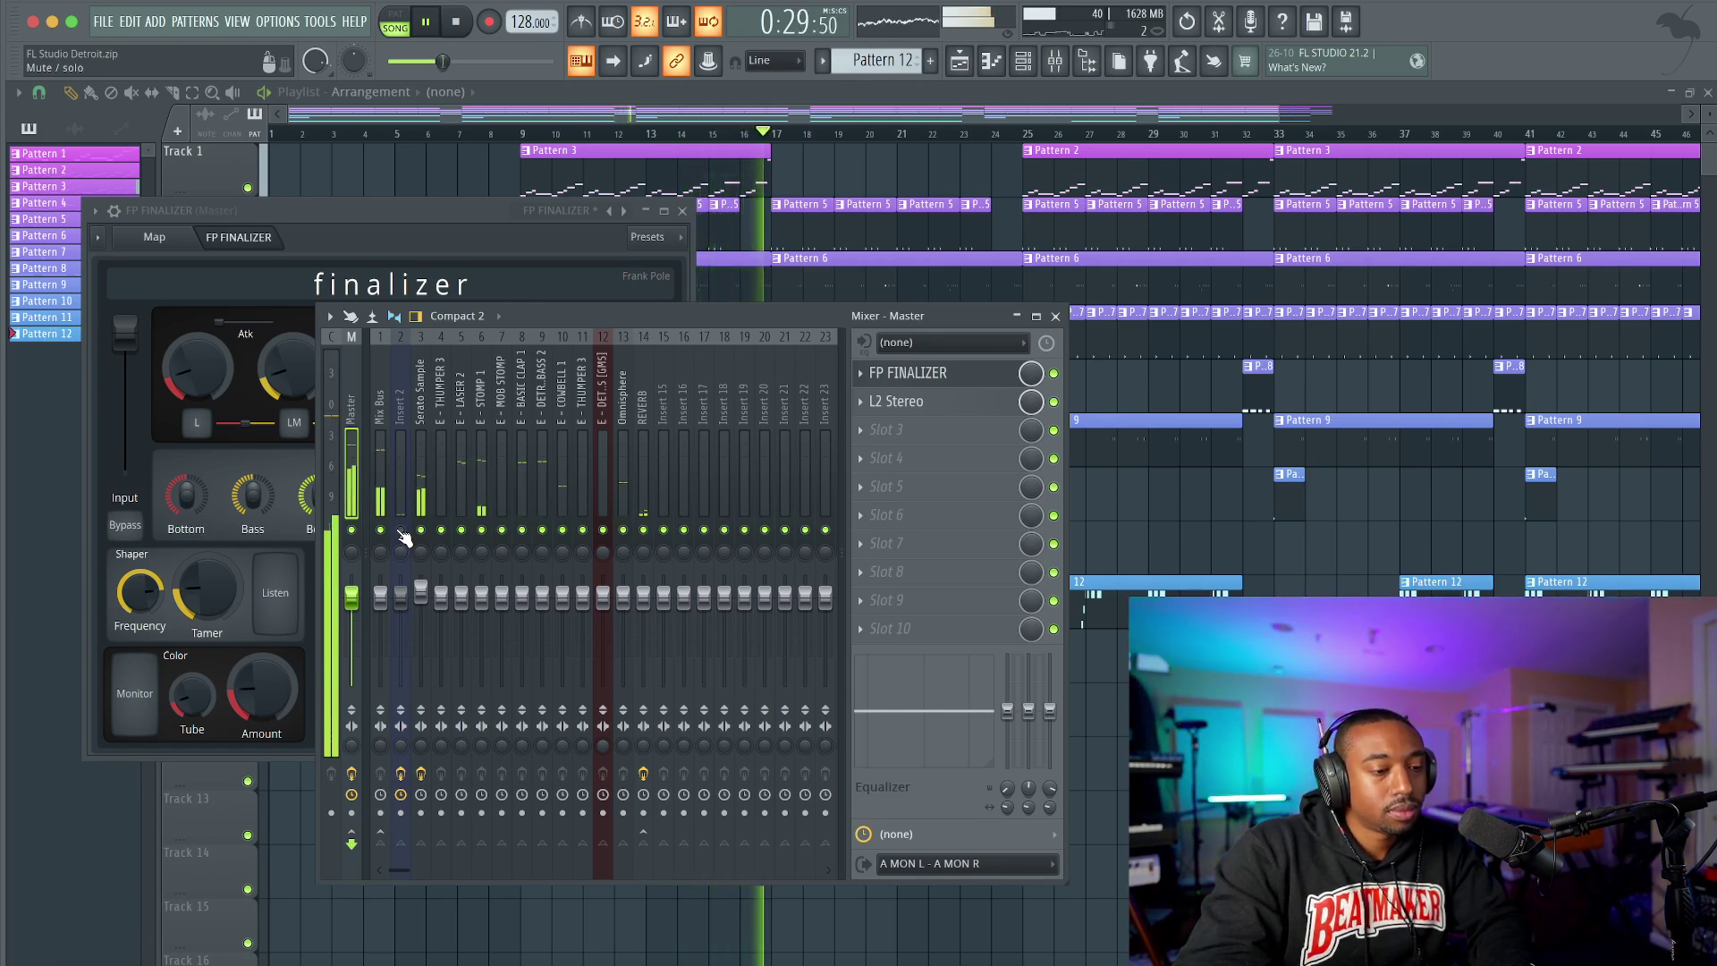
pyautogui.press('space')
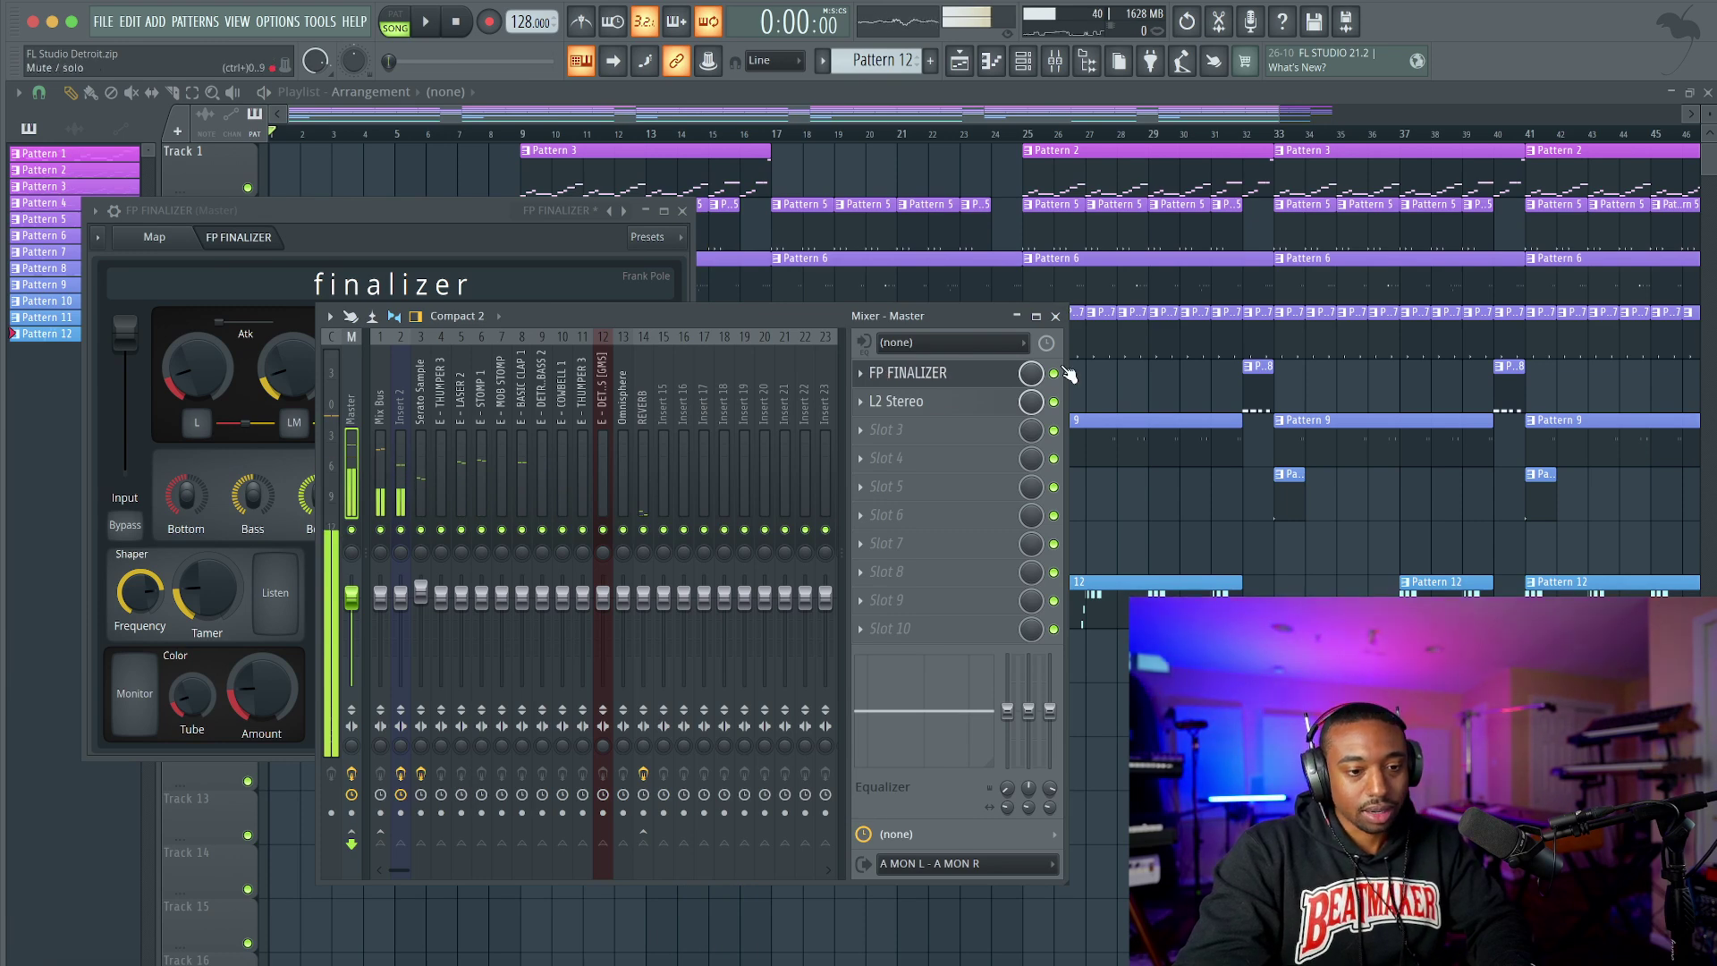
# Open FP FINALIZER from the master's first effect slot, disable the effect and reposition its window.
pyautogui.click(951, 375)
pyautogui.click(952, 376)
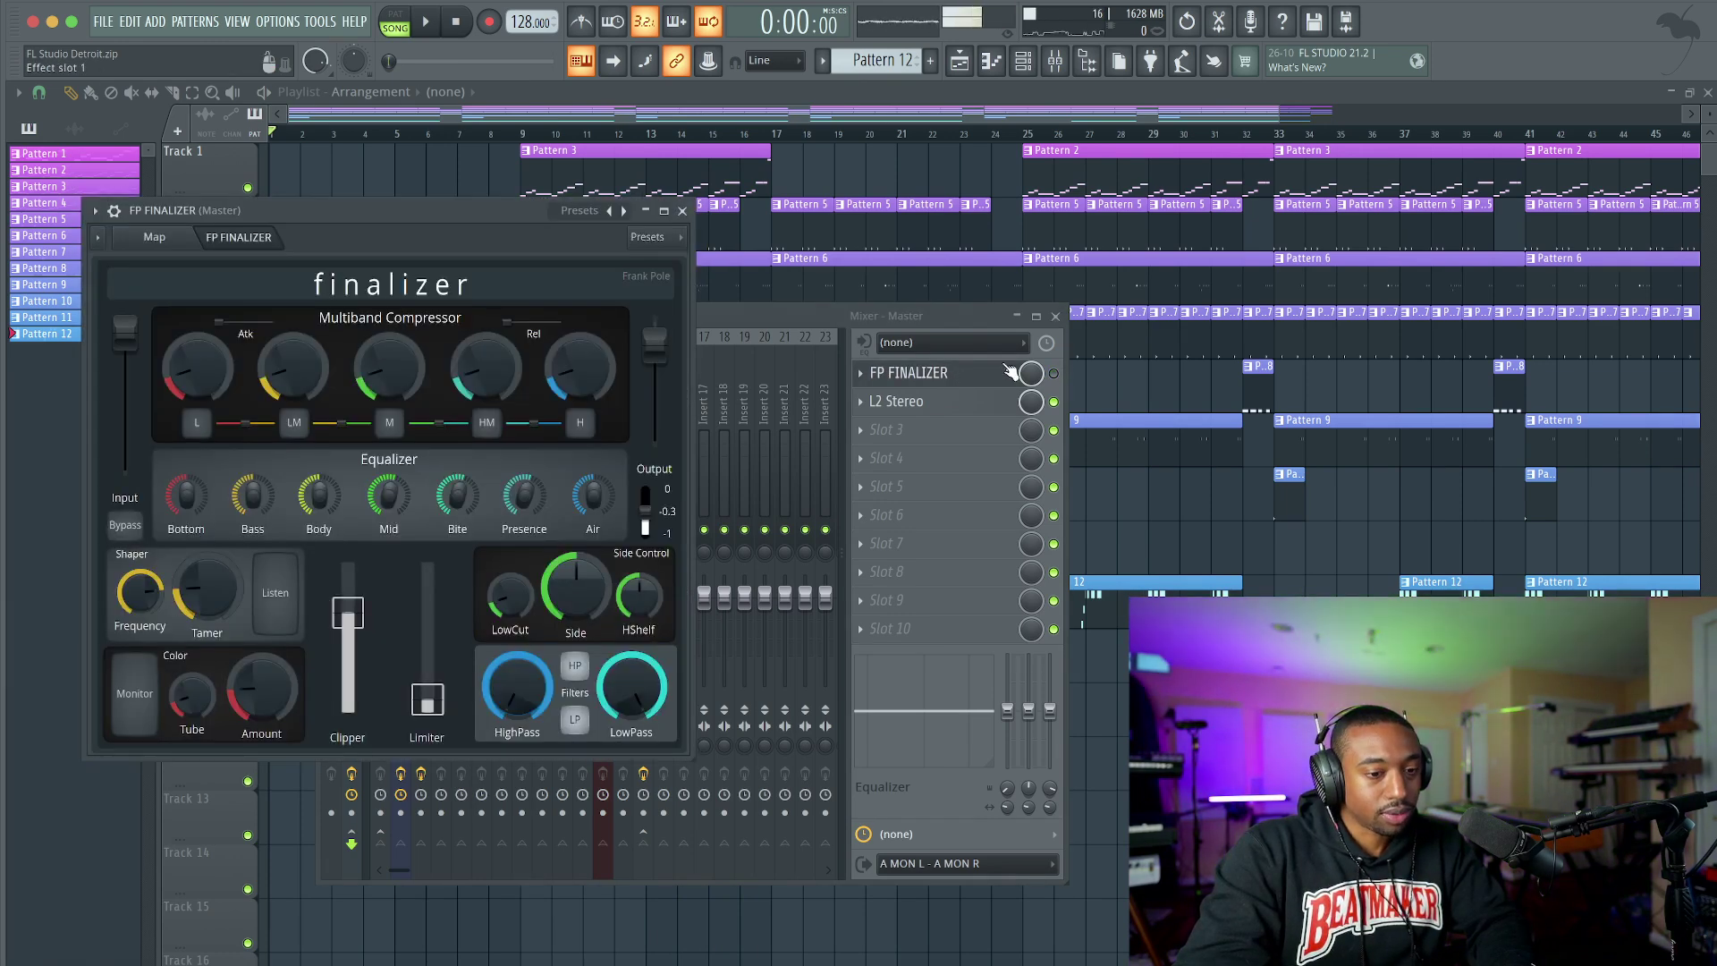
pyautogui.click(1054, 374)
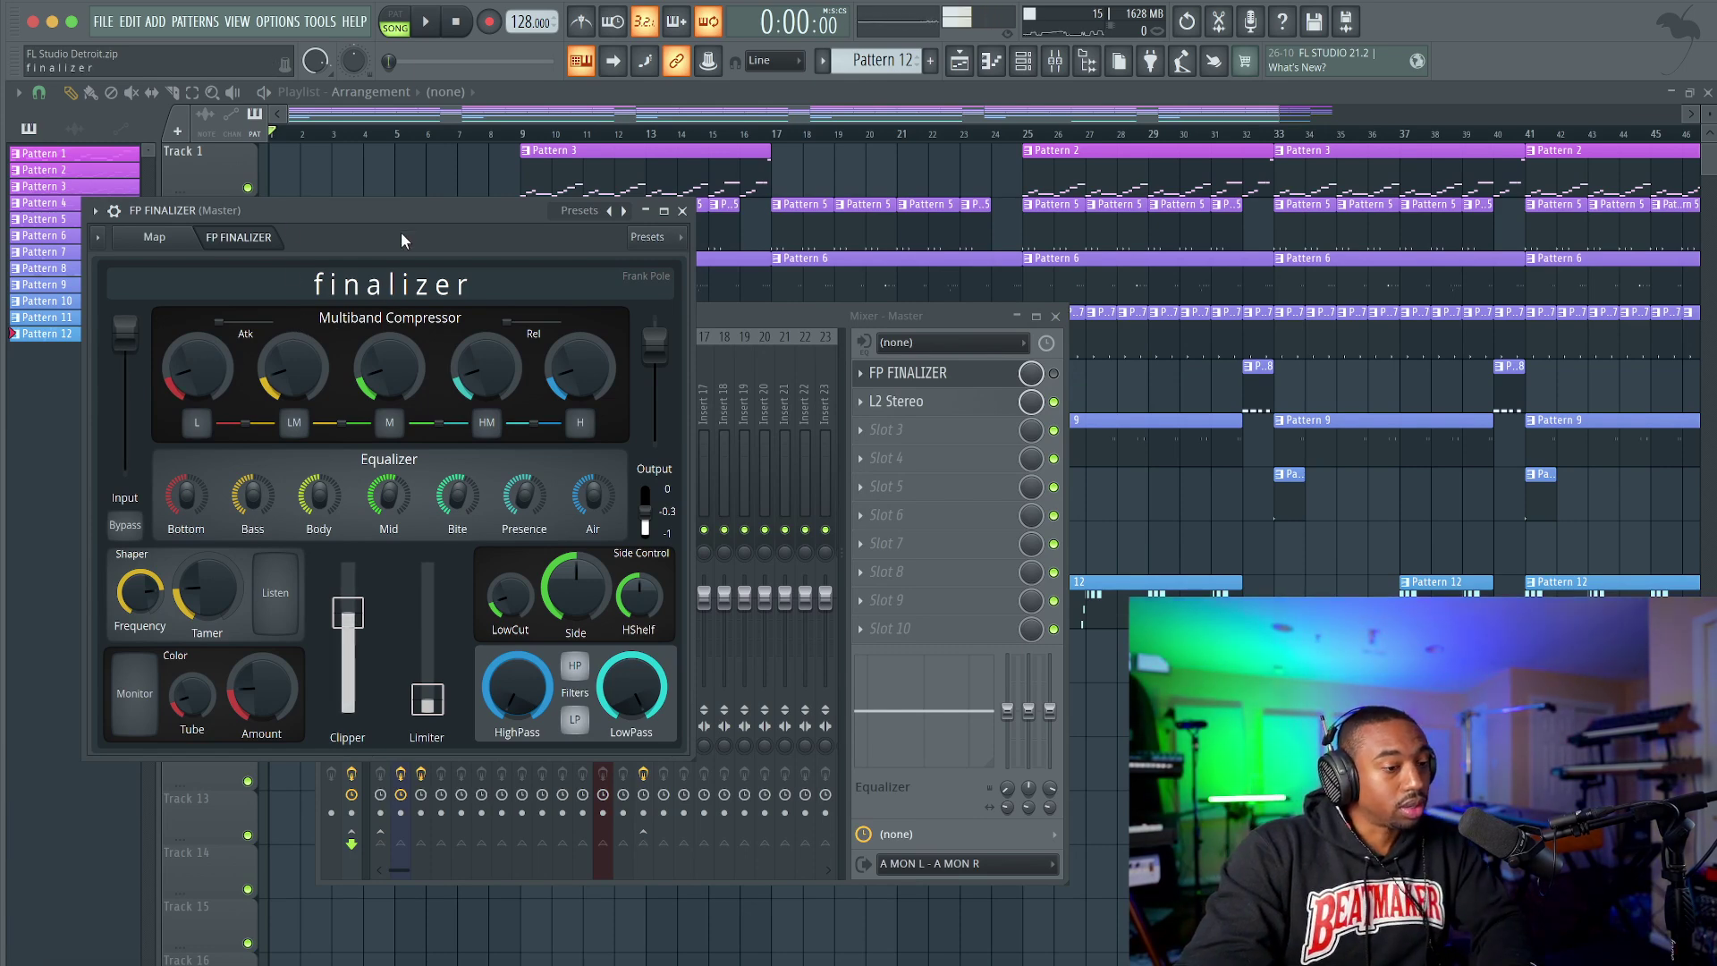
pyautogui.moveTo(406, 205); pyautogui.dragTo(437, 160)
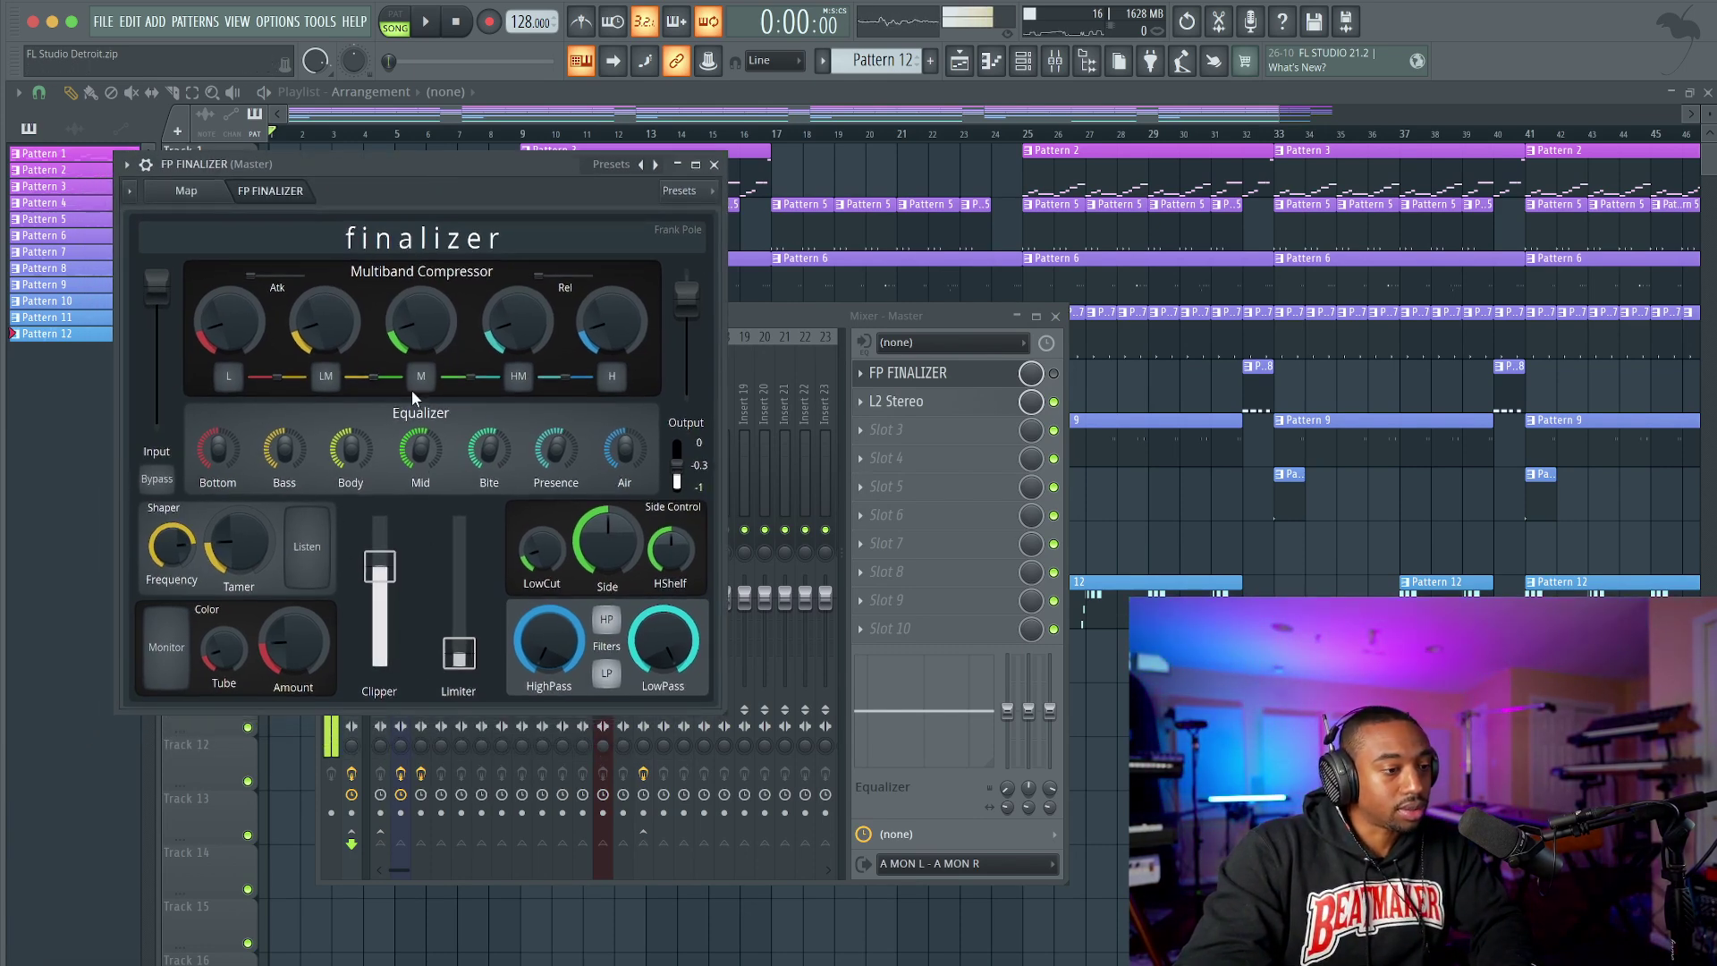
# Move L2 Stereo down to slot 4 on the master and load a second FP FINALIZER into slot 2.
pyautogui.click(862, 402)
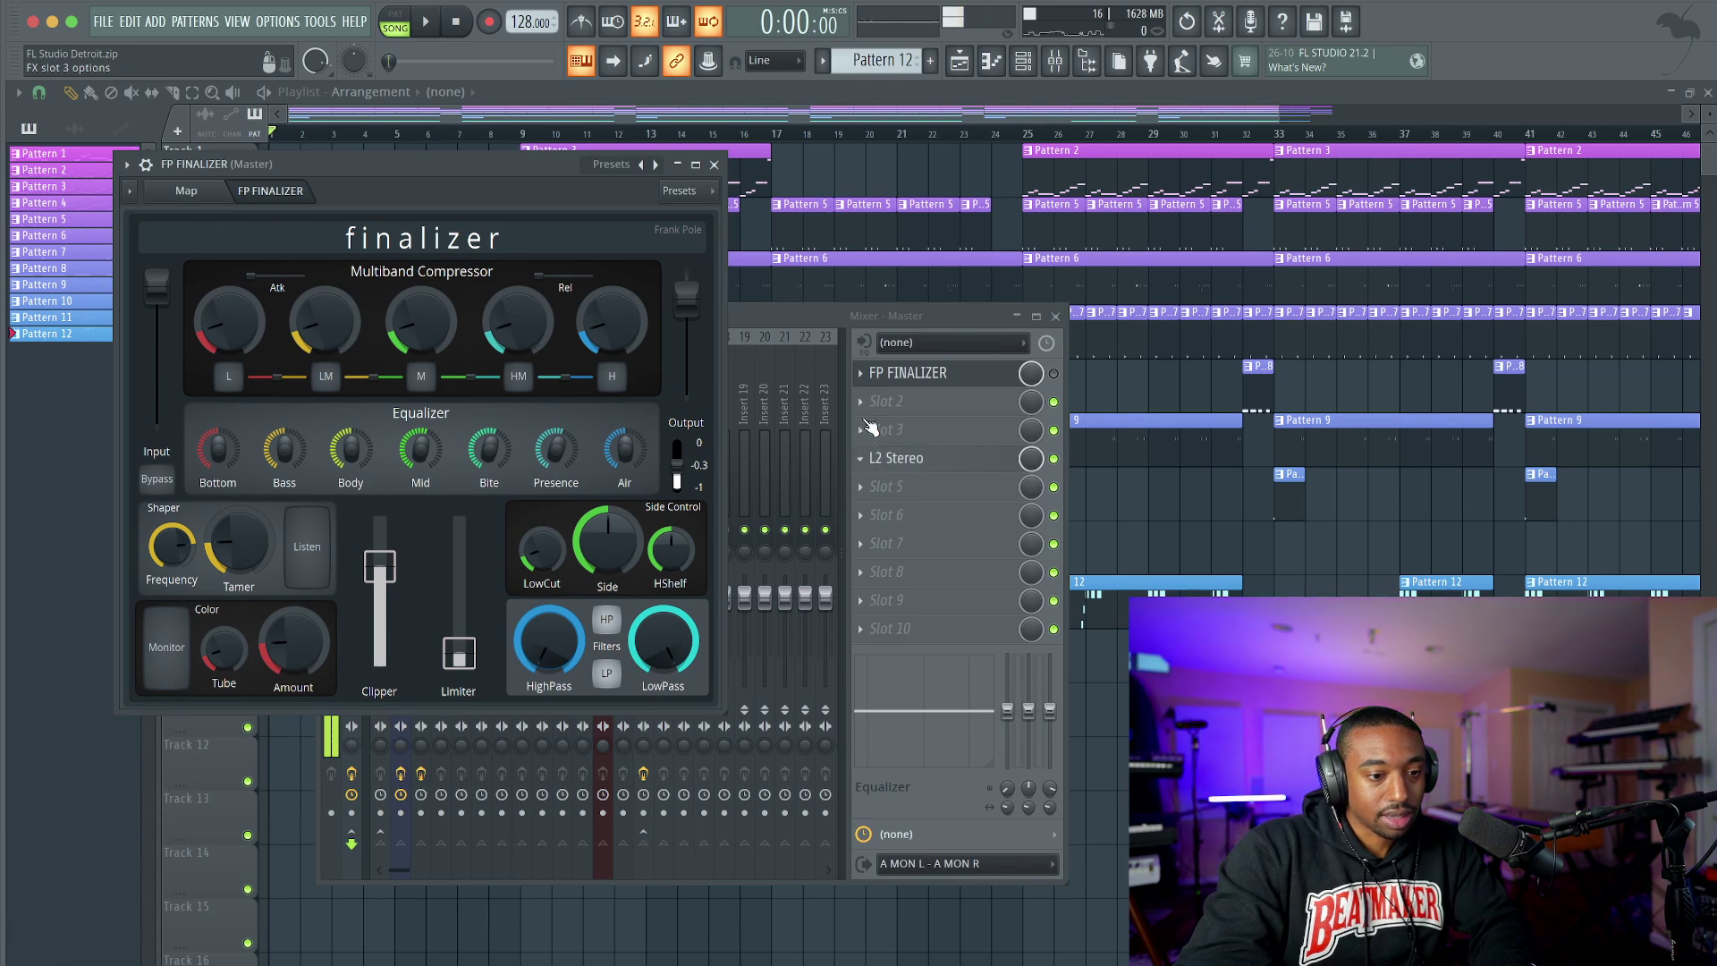
pyautogui.click(861, 373)
pyautogui.moveTo(892, 488); pyautogui.dragTo(1046, 385)
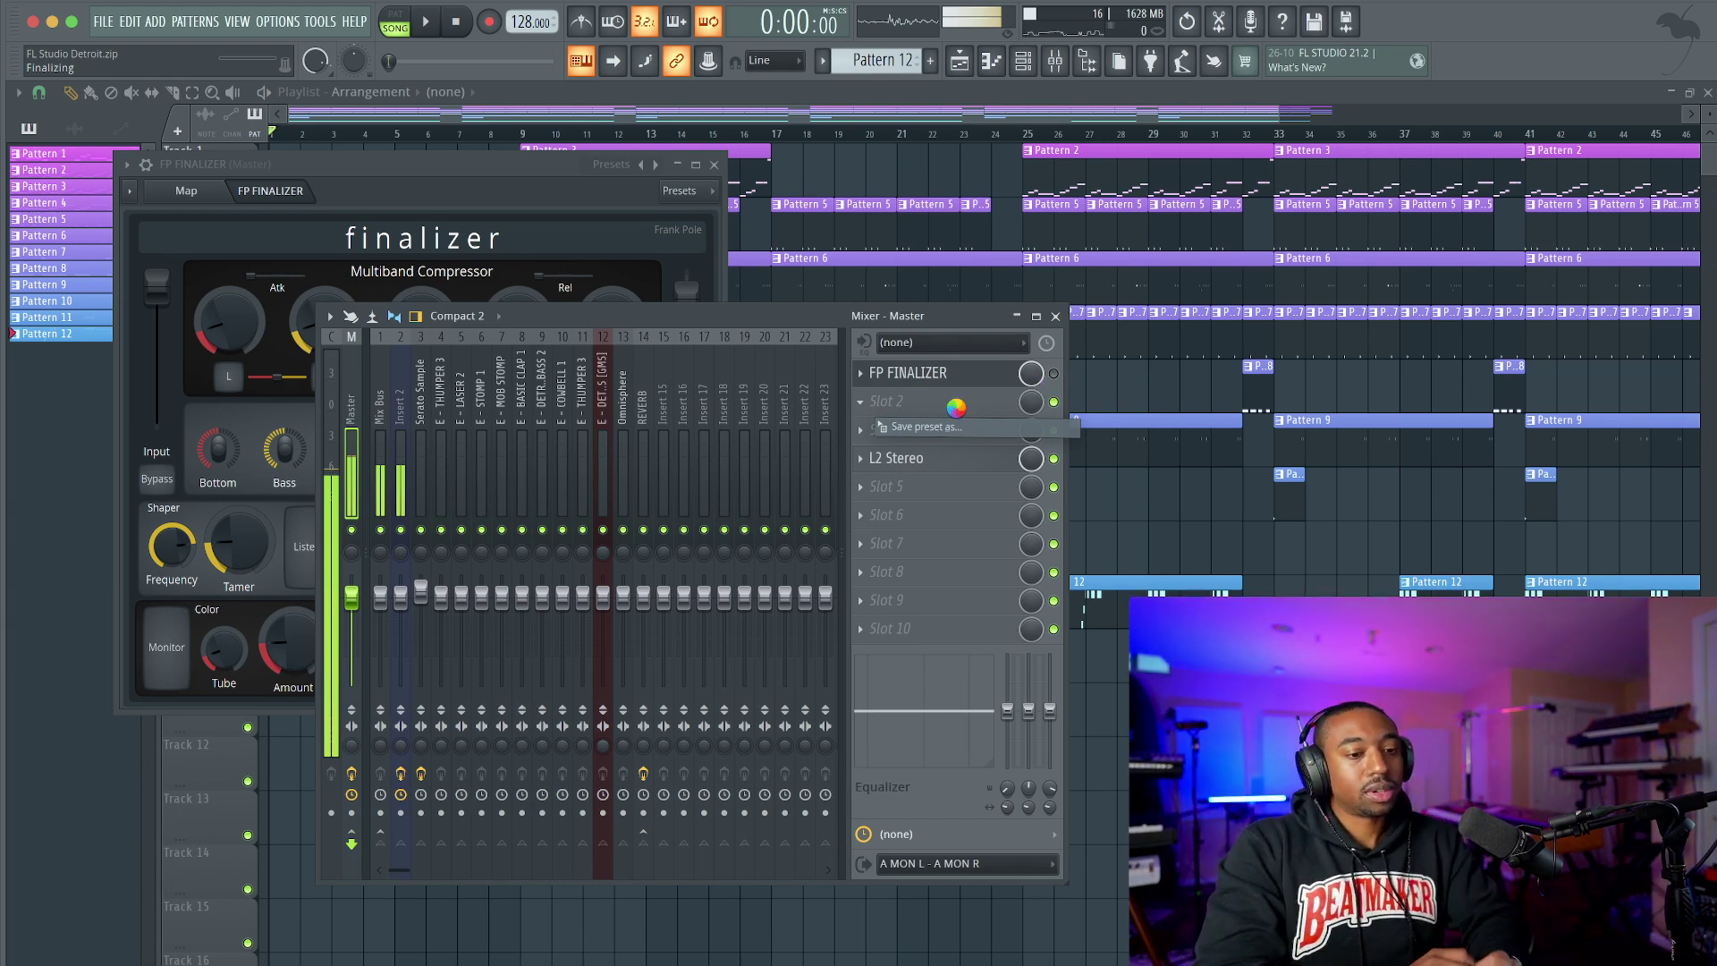
pyautogui.click(895, 316)
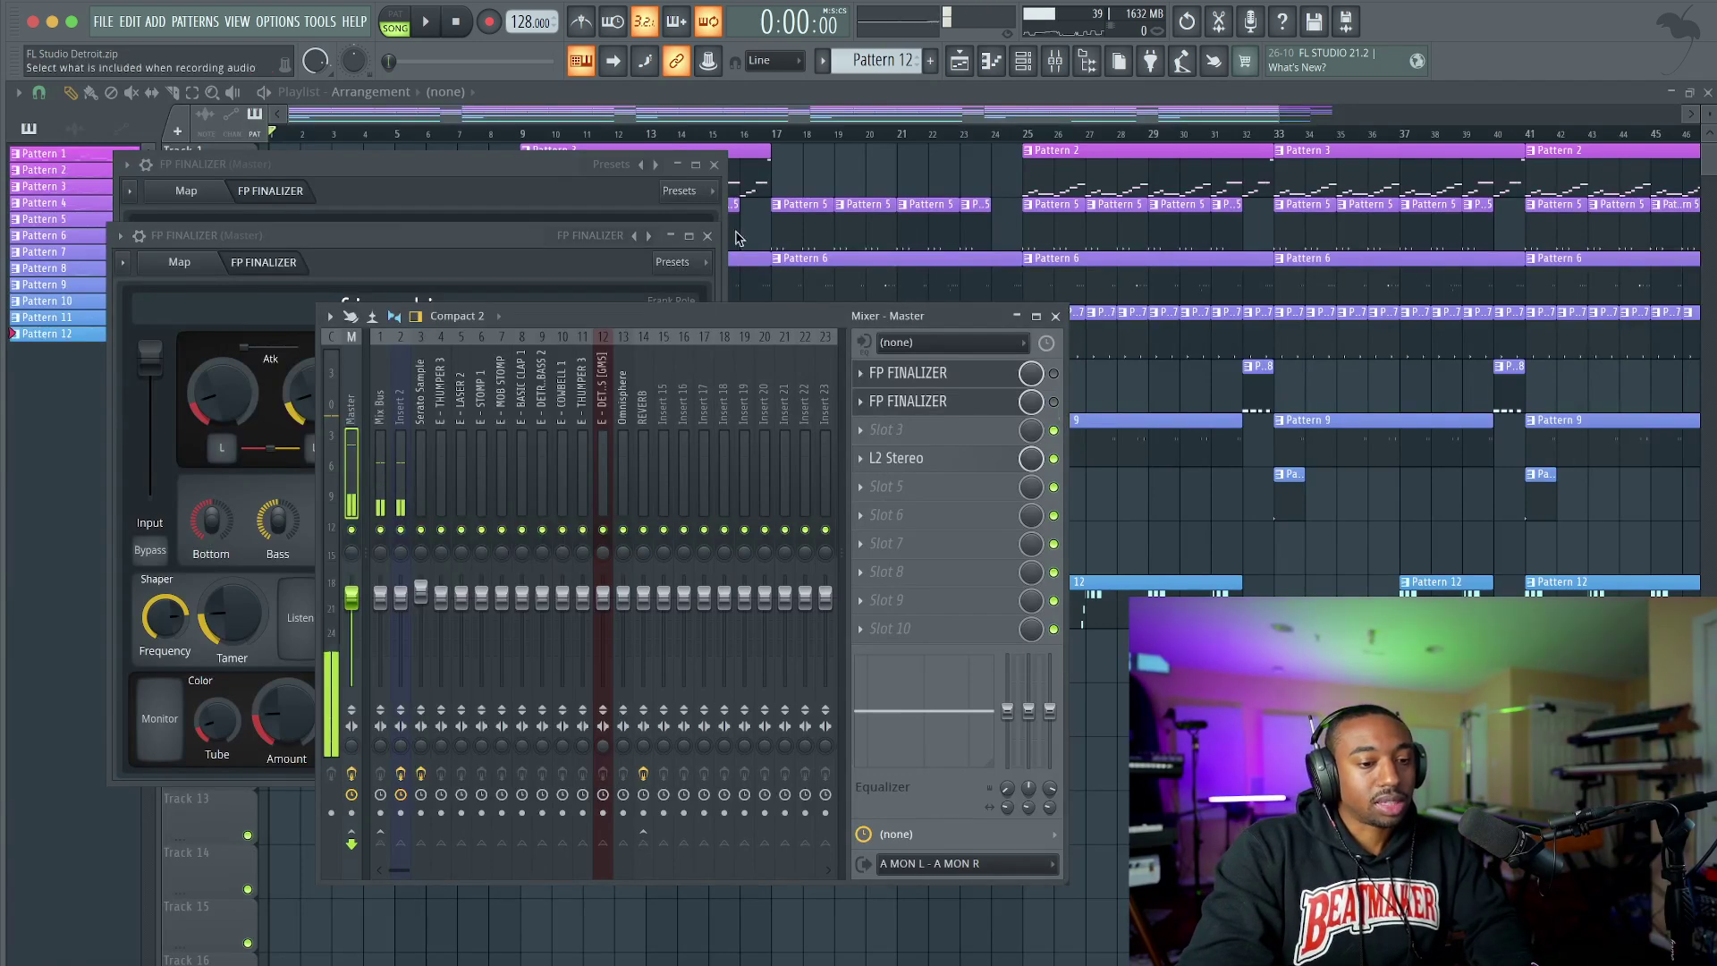
# Close the first finalizer's window, enable the FP FINALIZER in slot 2 and bring its window up.
pyautogui.click(714, 164)
pyautogui.moveTo(544, 241); pyautogui.dragTo(505, 132)
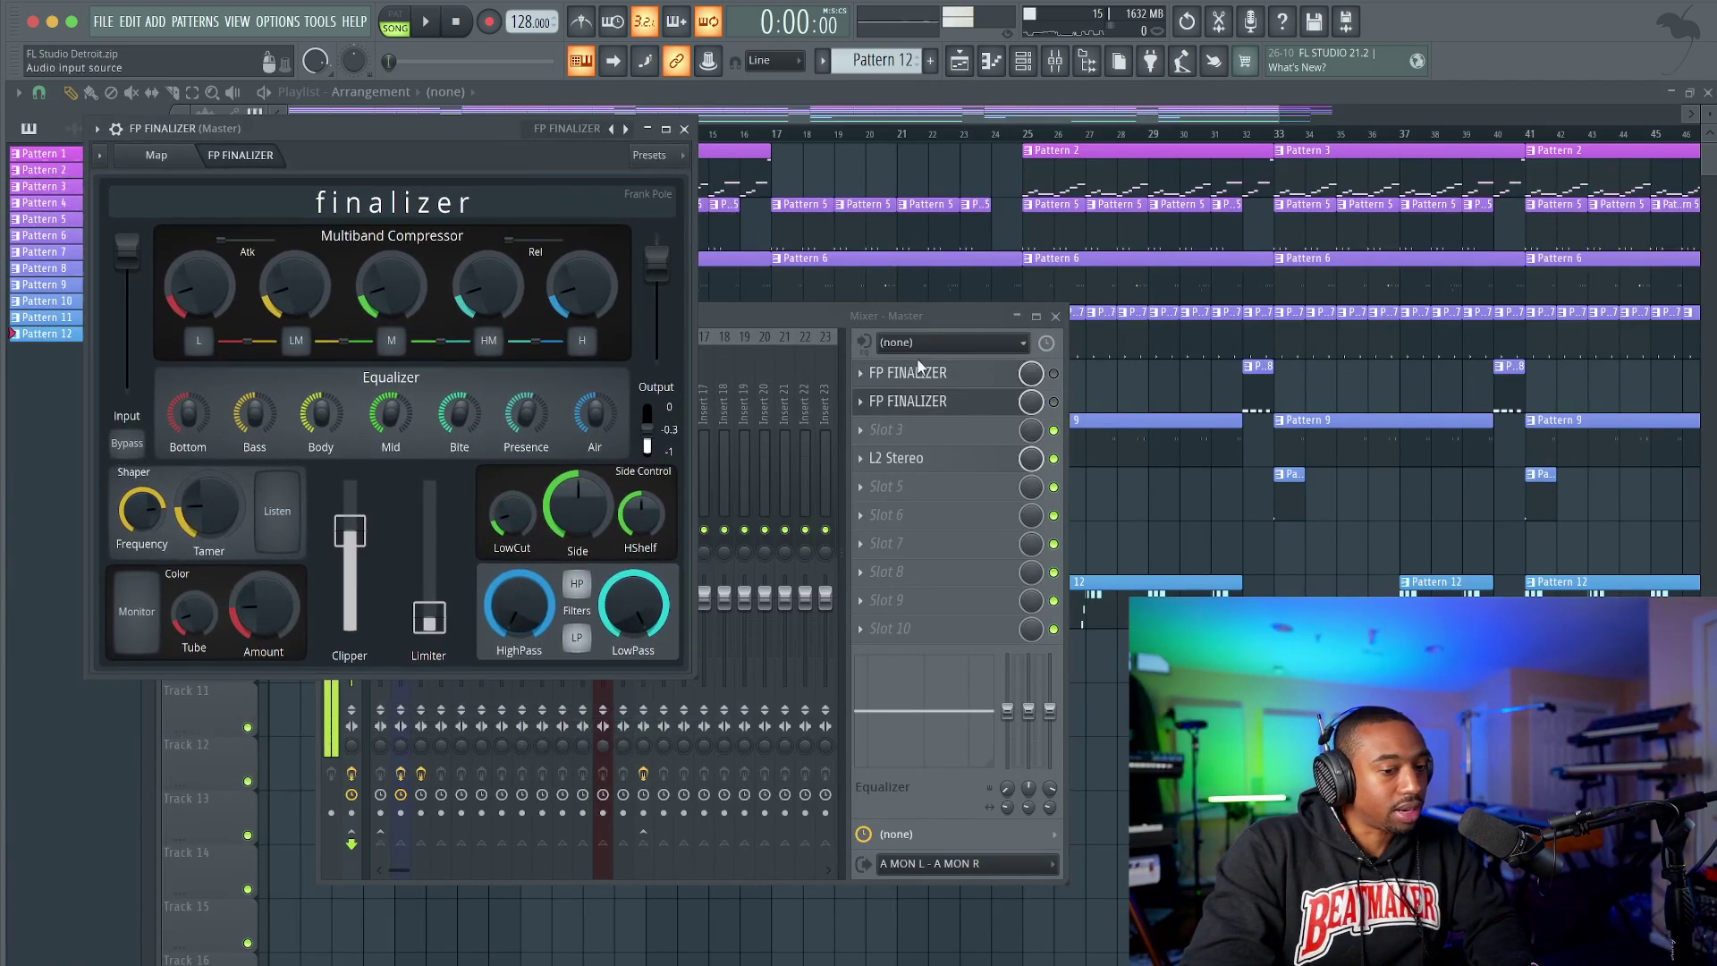
pyautogui.click(1053, 402)
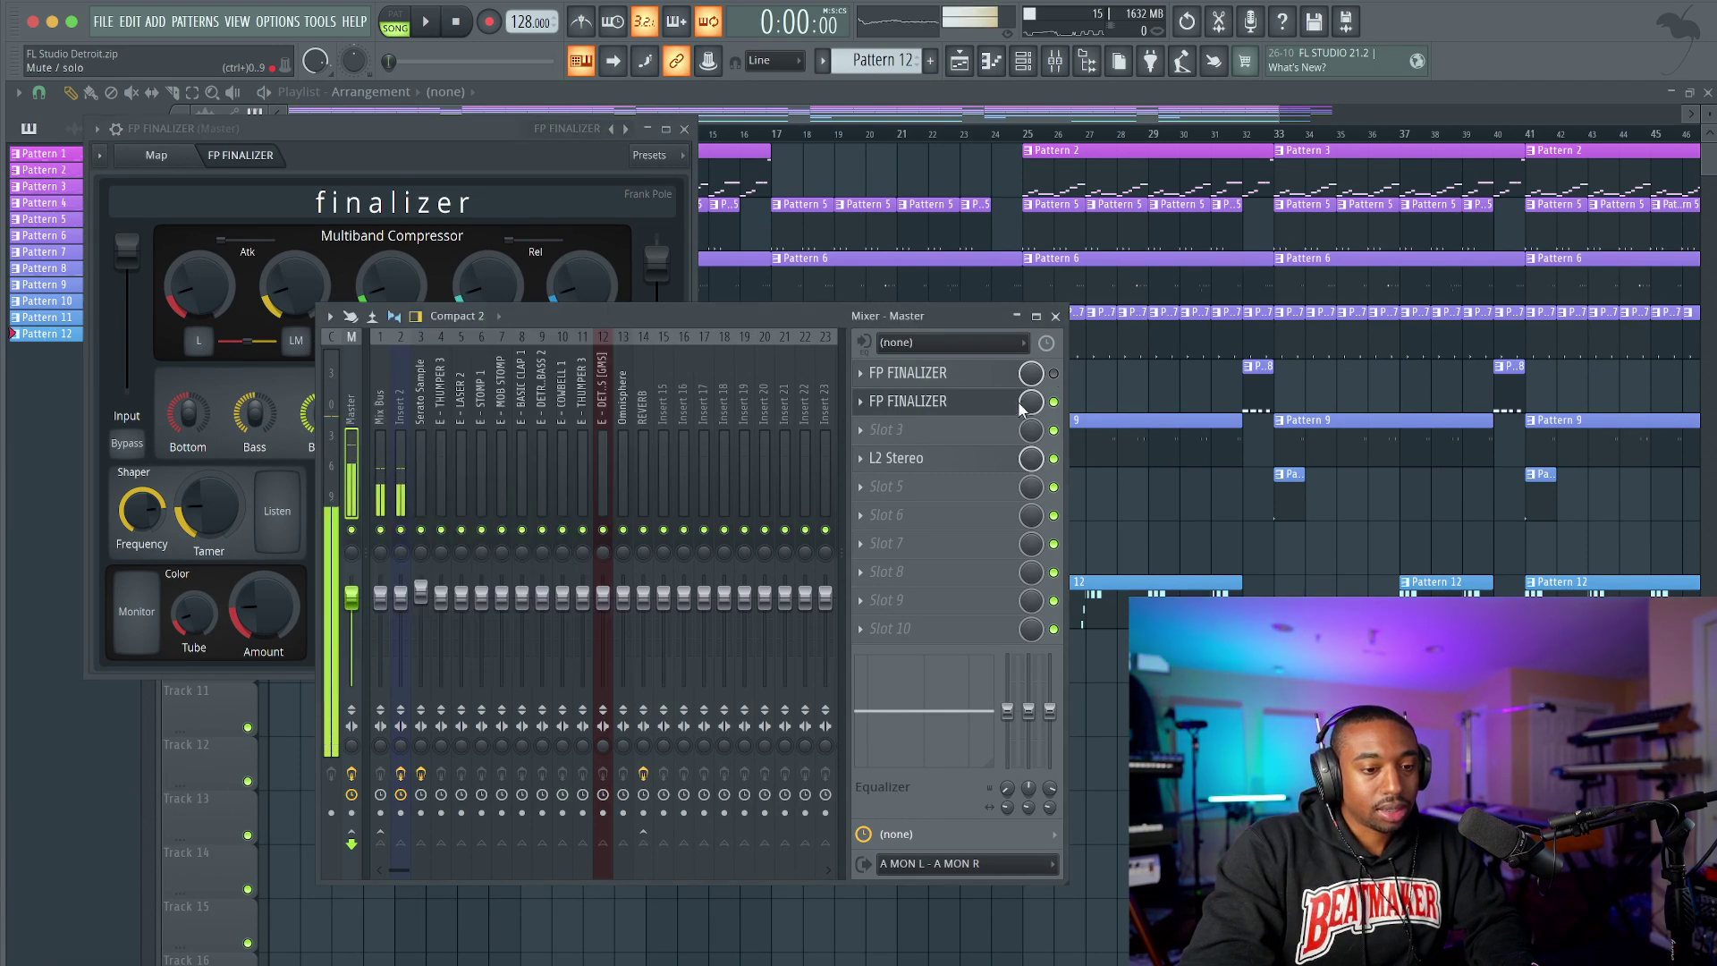
pyautogui.click(952, 402)
pyautogui.click(952, 402)
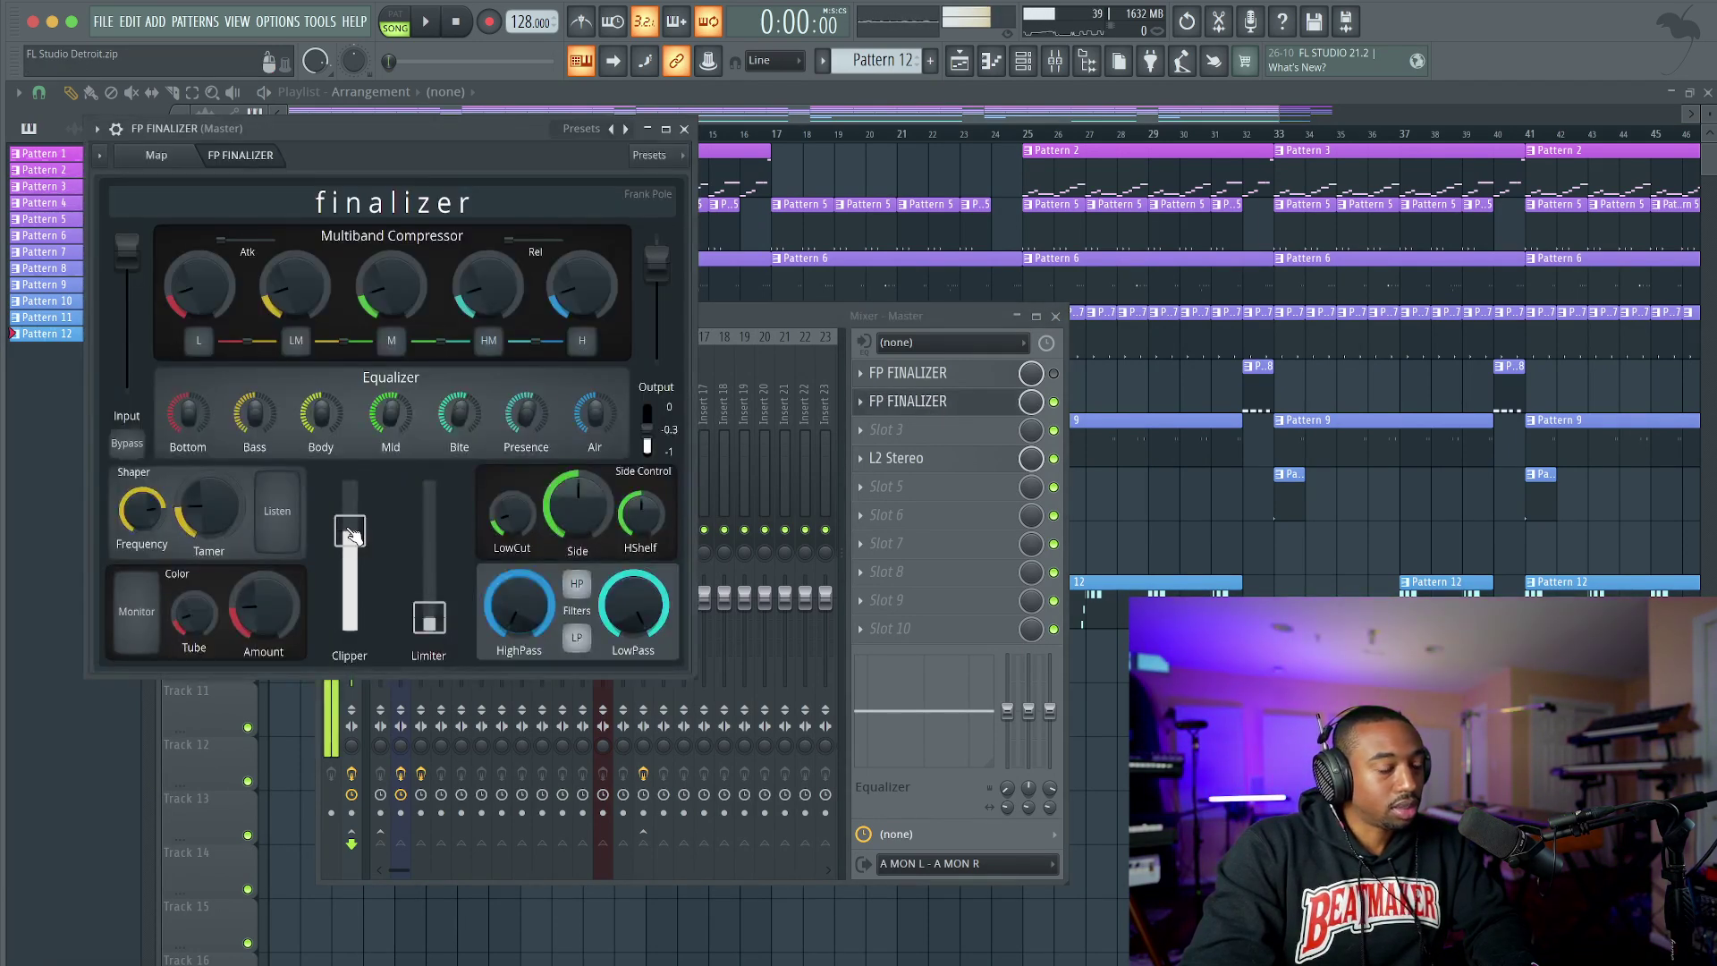
# Try the slot 2 finalizer's Clipper at maximum while playing the playlist selection from bar 1 to bar 8.
pyautogui.moveTo(349, 535); pyautogui.dragTo(349, 482)
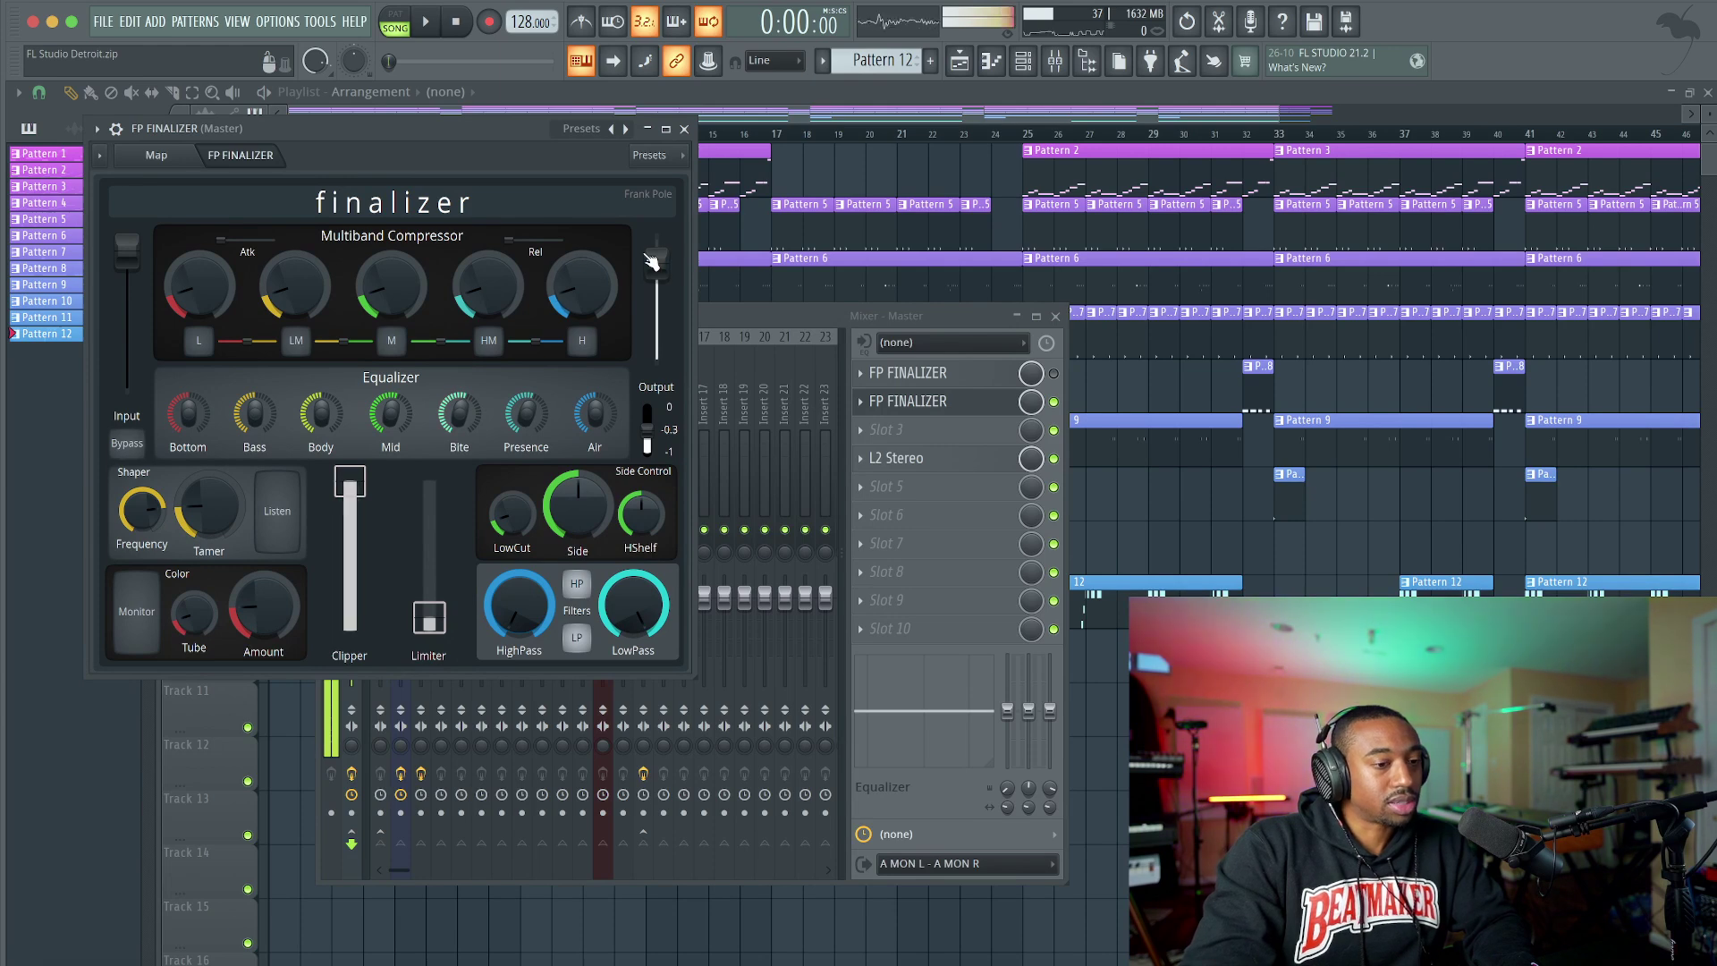
pyautogui.moveTo(527, 130); pyautogui.dragTo(501, 487)
pyautogui.moveTo(489, 132); pyautogui.dragTo(270, 134)
pyautogui.click(1055, 61)
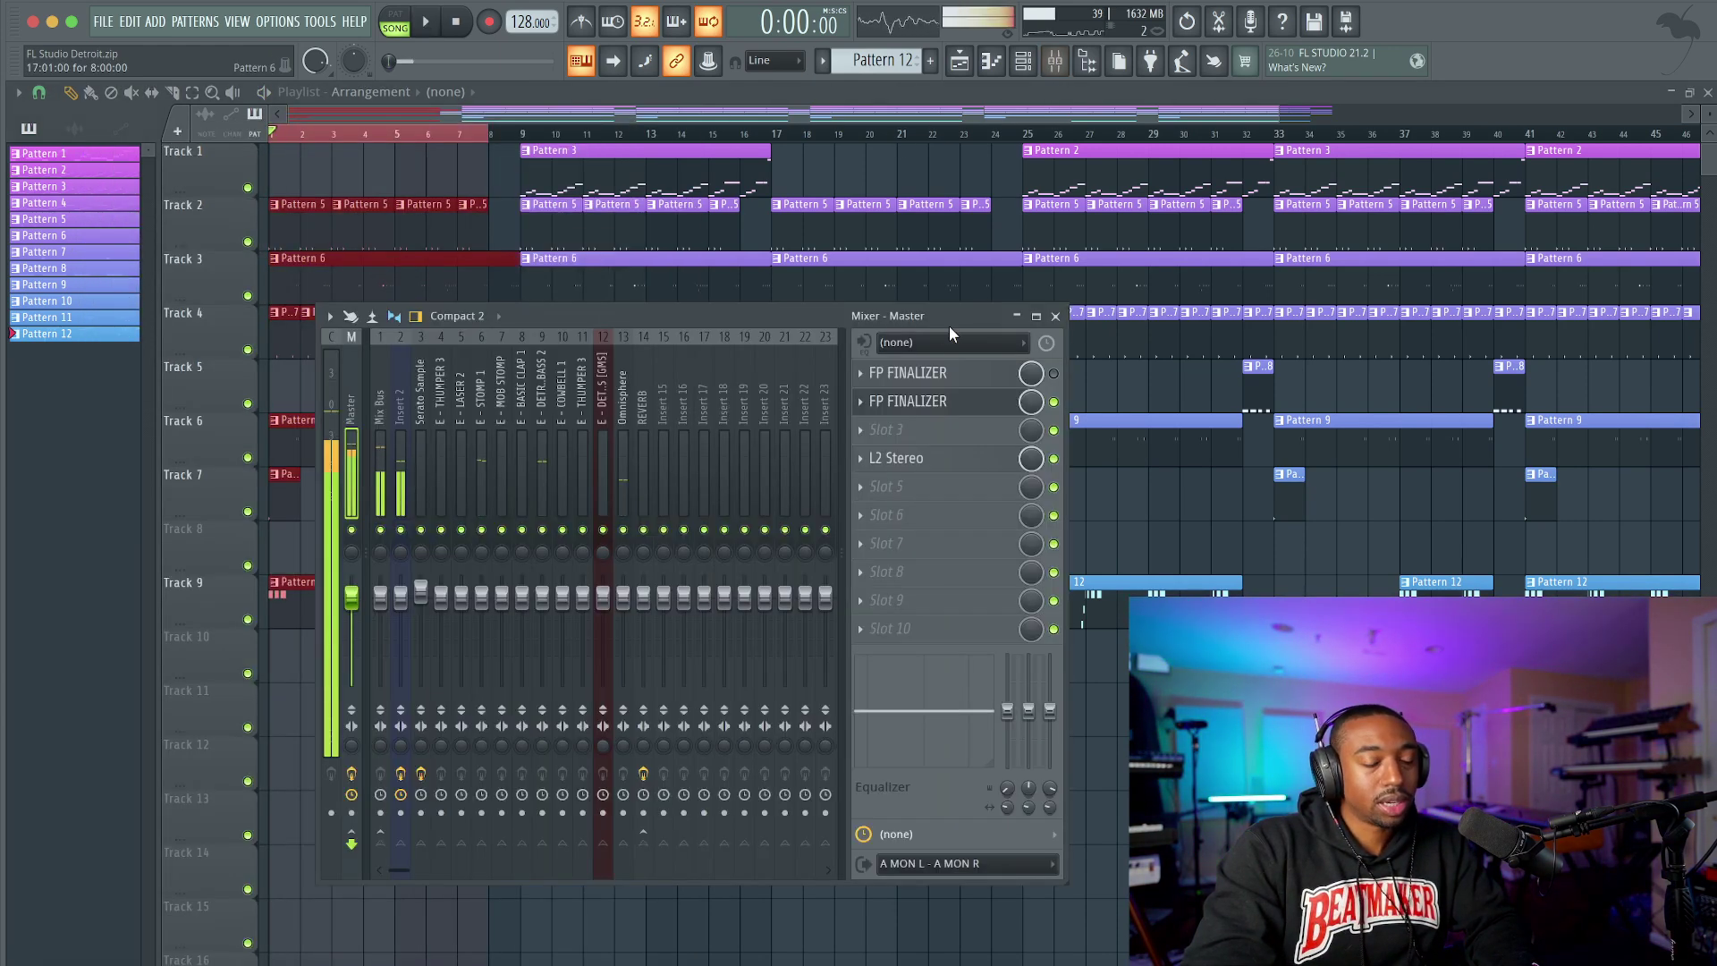
pyautogui.click(921, 400)
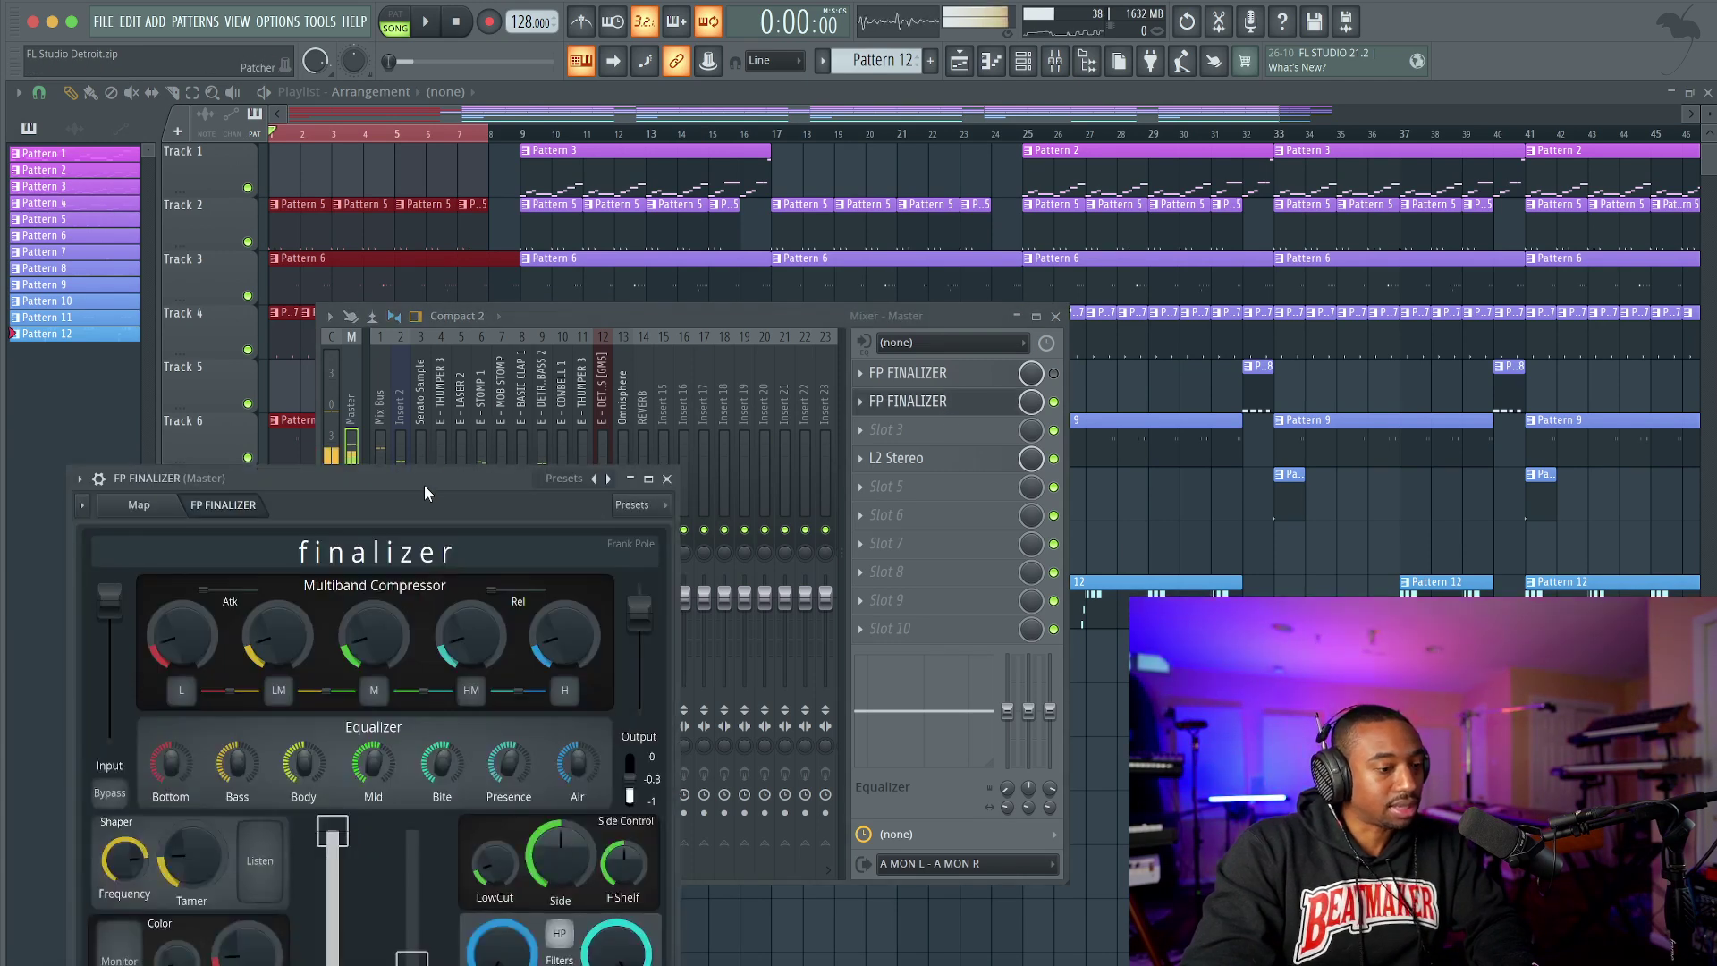
pyautogui.moveTo(424, 486); pyautogui.dragTo(496, 253)
pyautogui.press('space')
pyautogui.moveTo(405, 597); pyautogui.dragTo(413, 639)
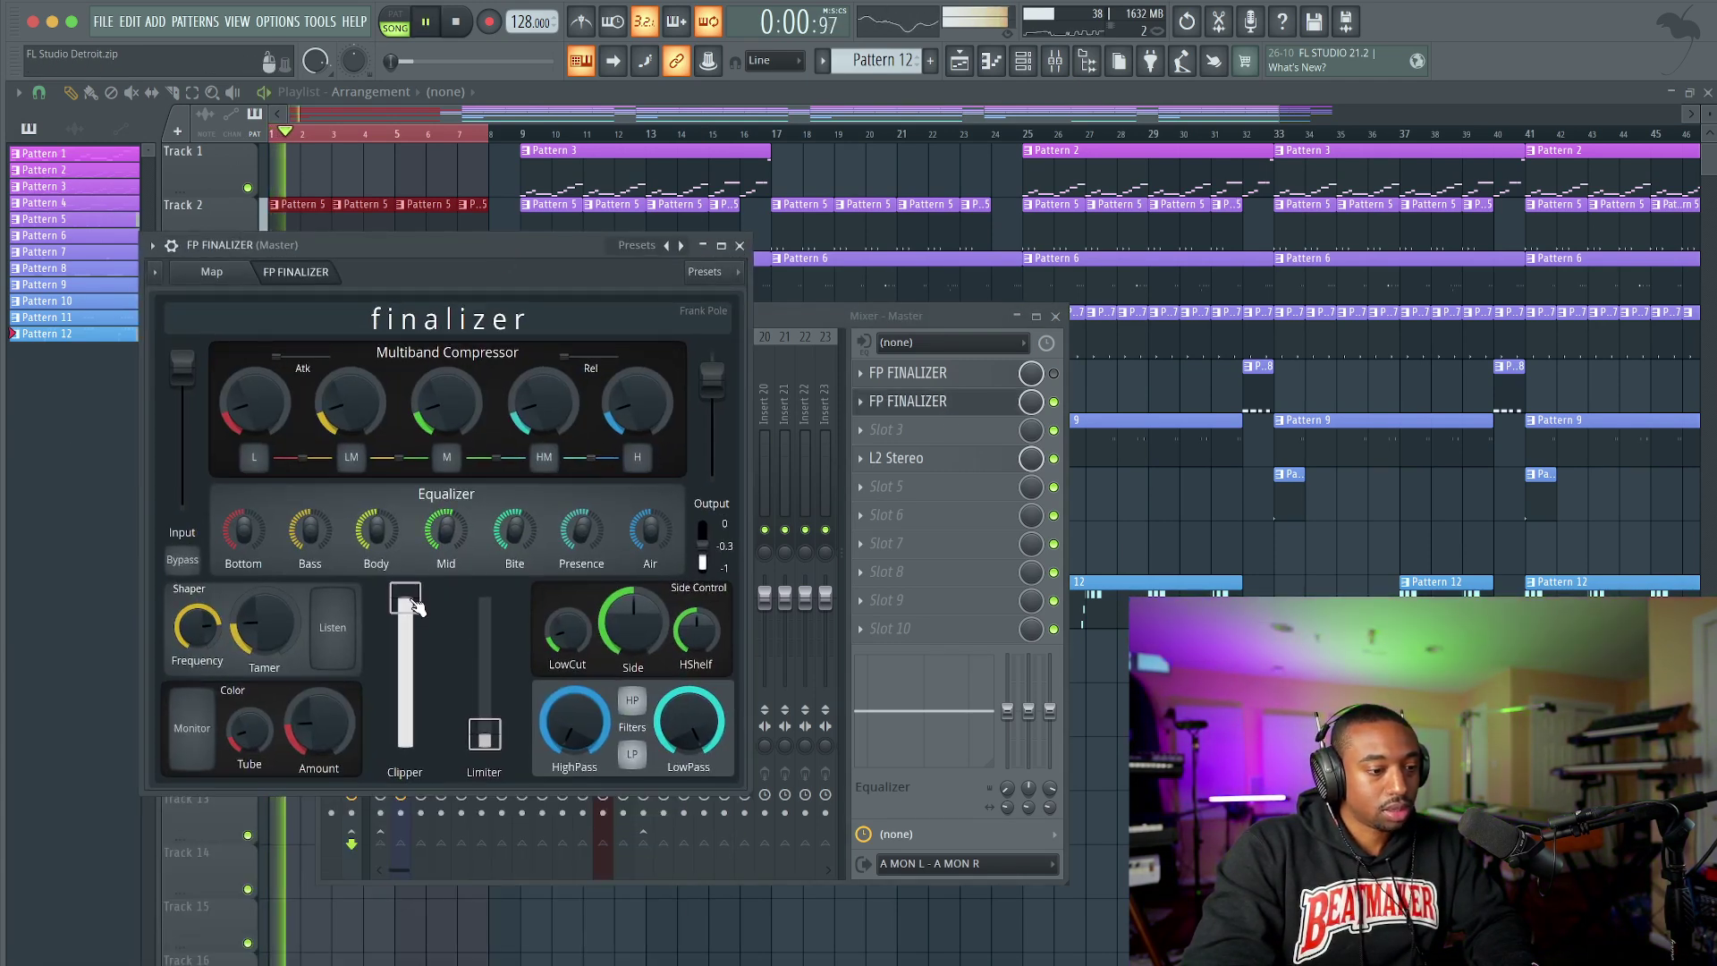
pyautogui.press('space')
# Select bar 9 to bar 17 in the playlist, audition the section against the mixer meters and reopen the slot 2 finalizer.
pyautogui.moveTo(521, 136); pyautogui.dragTo(766, 134)
pyautogui.press('space')
pyautogui.press('F9')
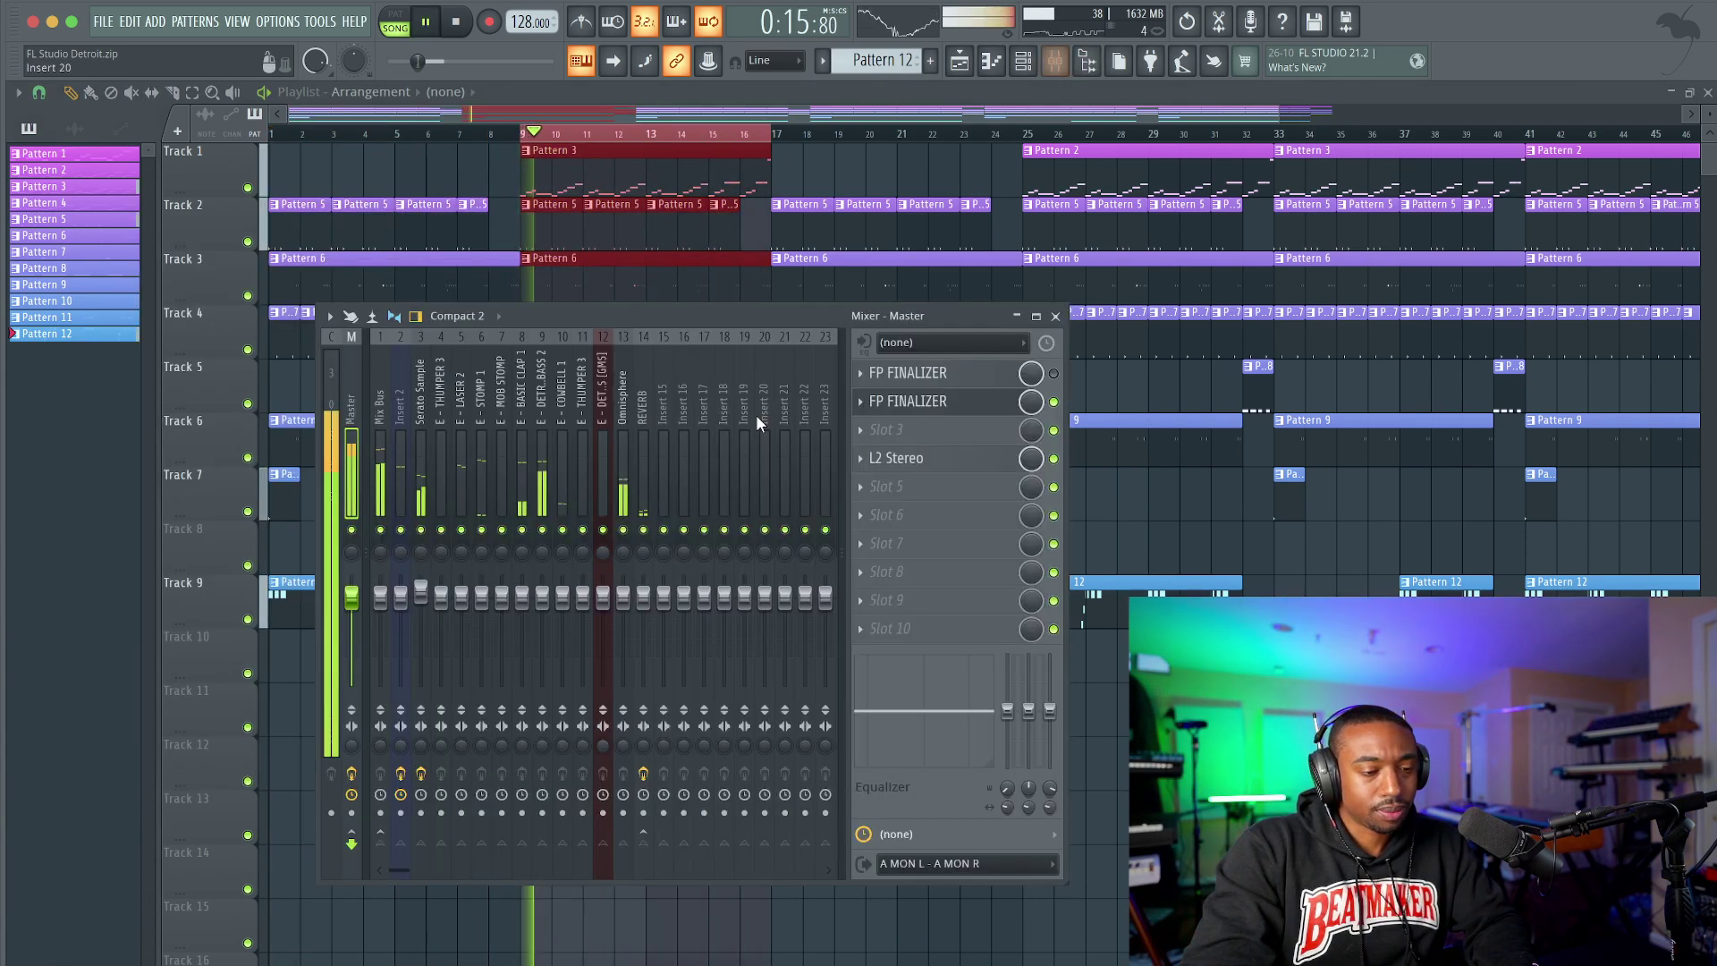
pyautogui.click(953, 407)
pyautogui.press('space')
# Set the Limiter to minimum and try low, maximum and middle Clipper settings while playing the selected section.
pyautogui.moveTo(413, 638); pyautogui.dragTo(405, 684)
pyautogui.press('space')
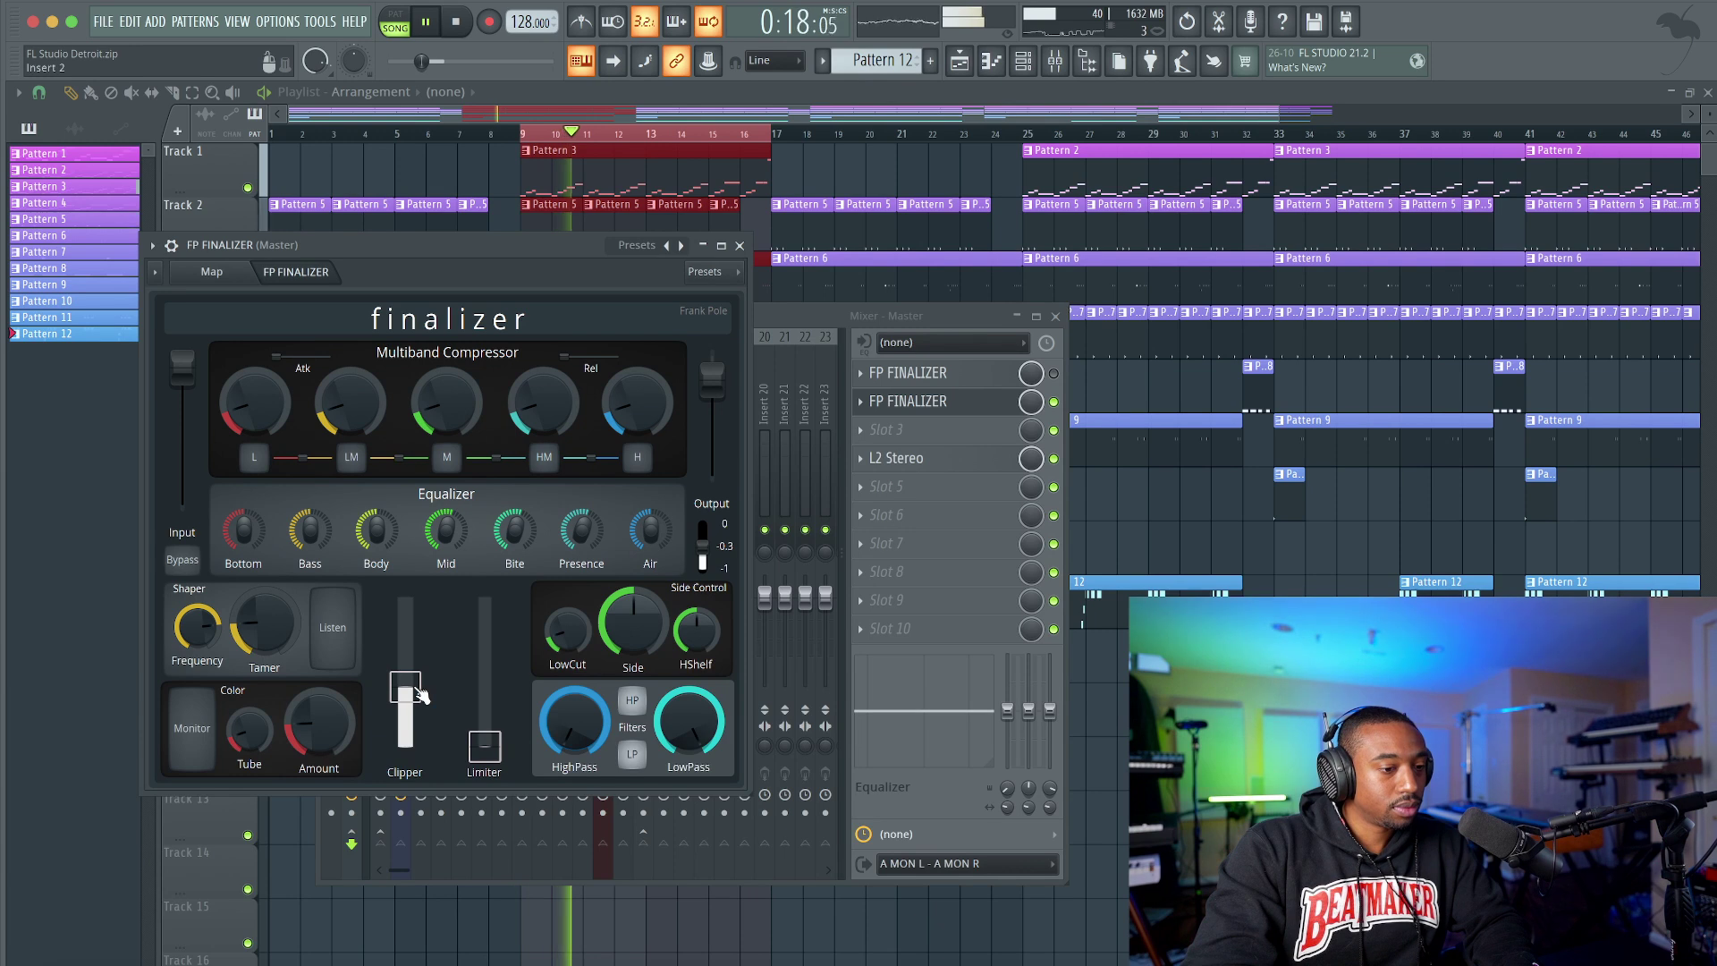
pyautogui.press('space')
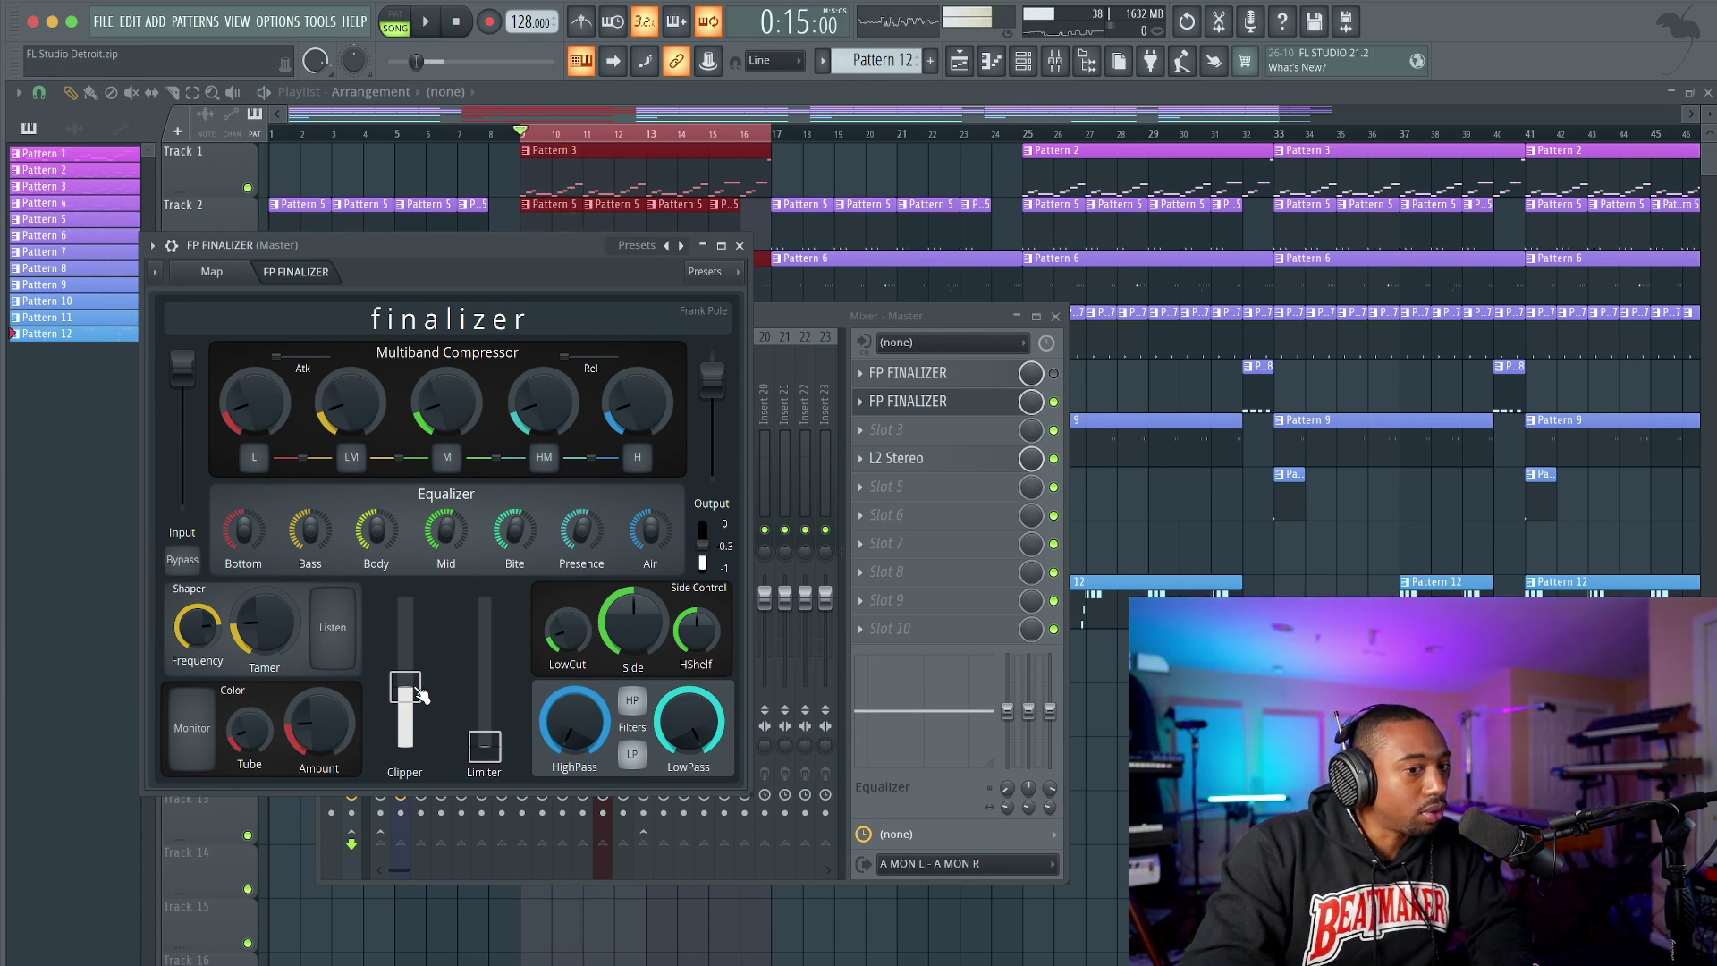
pyautogui.moveTo(419, 693); pyautogui.dragTo(417, 645)
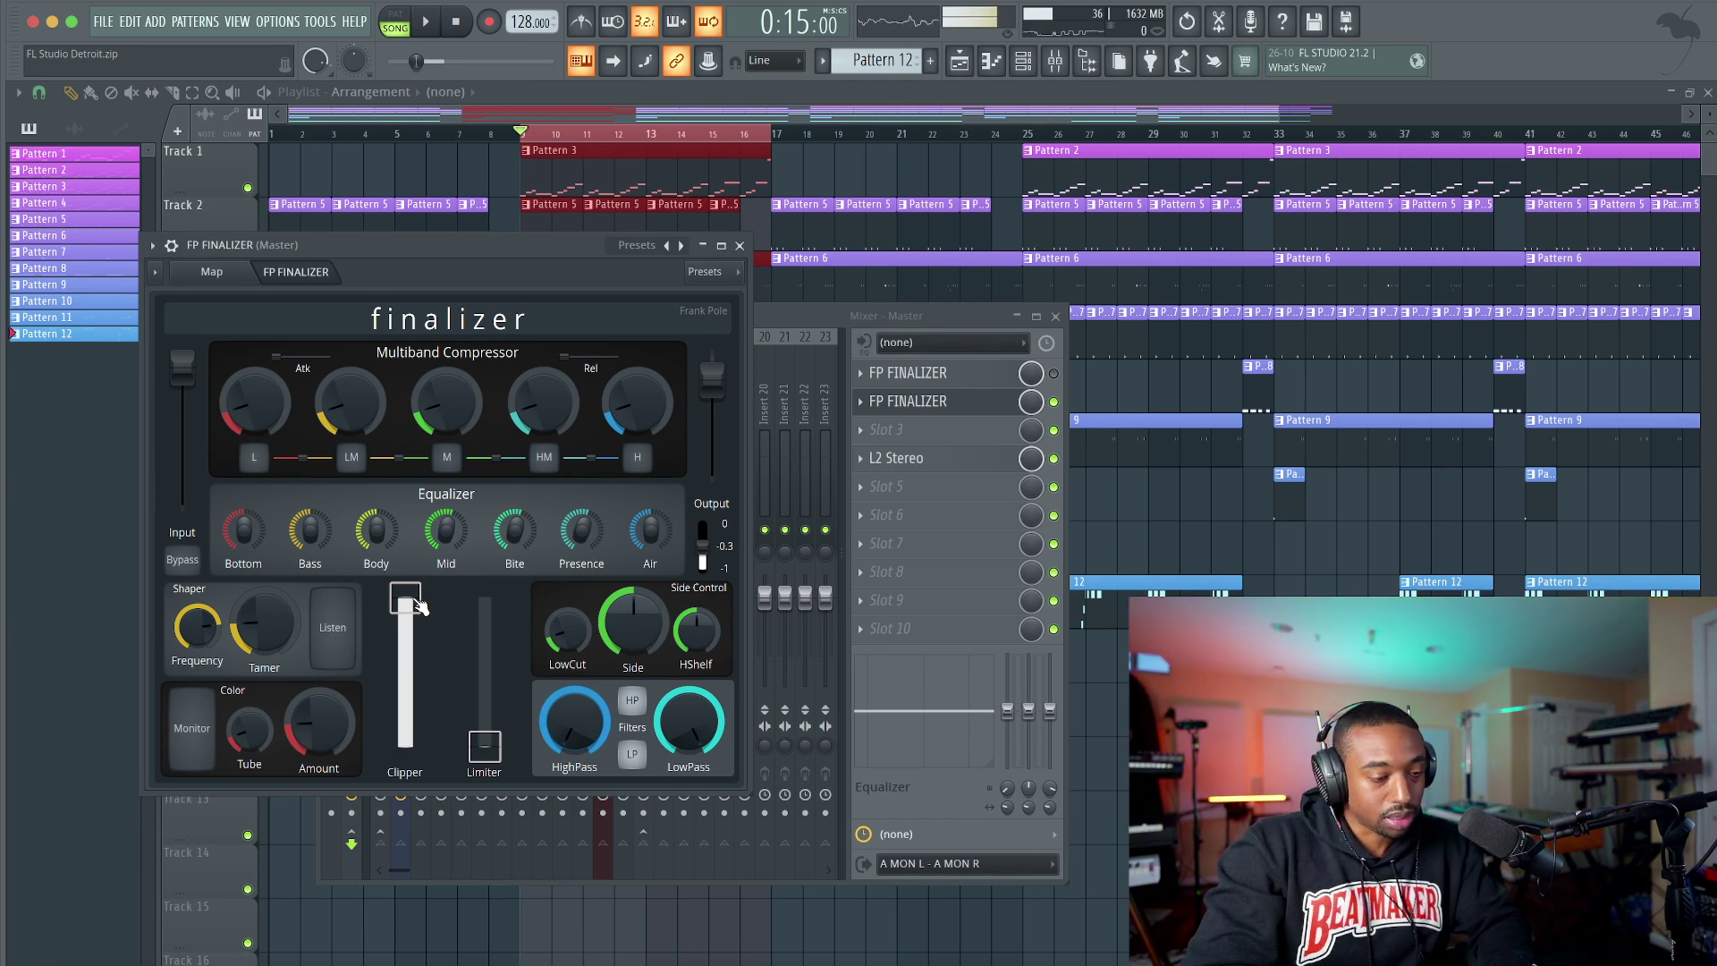
pyautogui.press('space')
pyautogui.moveTo(418, 607); pyautogui.dragTo(417, 664)
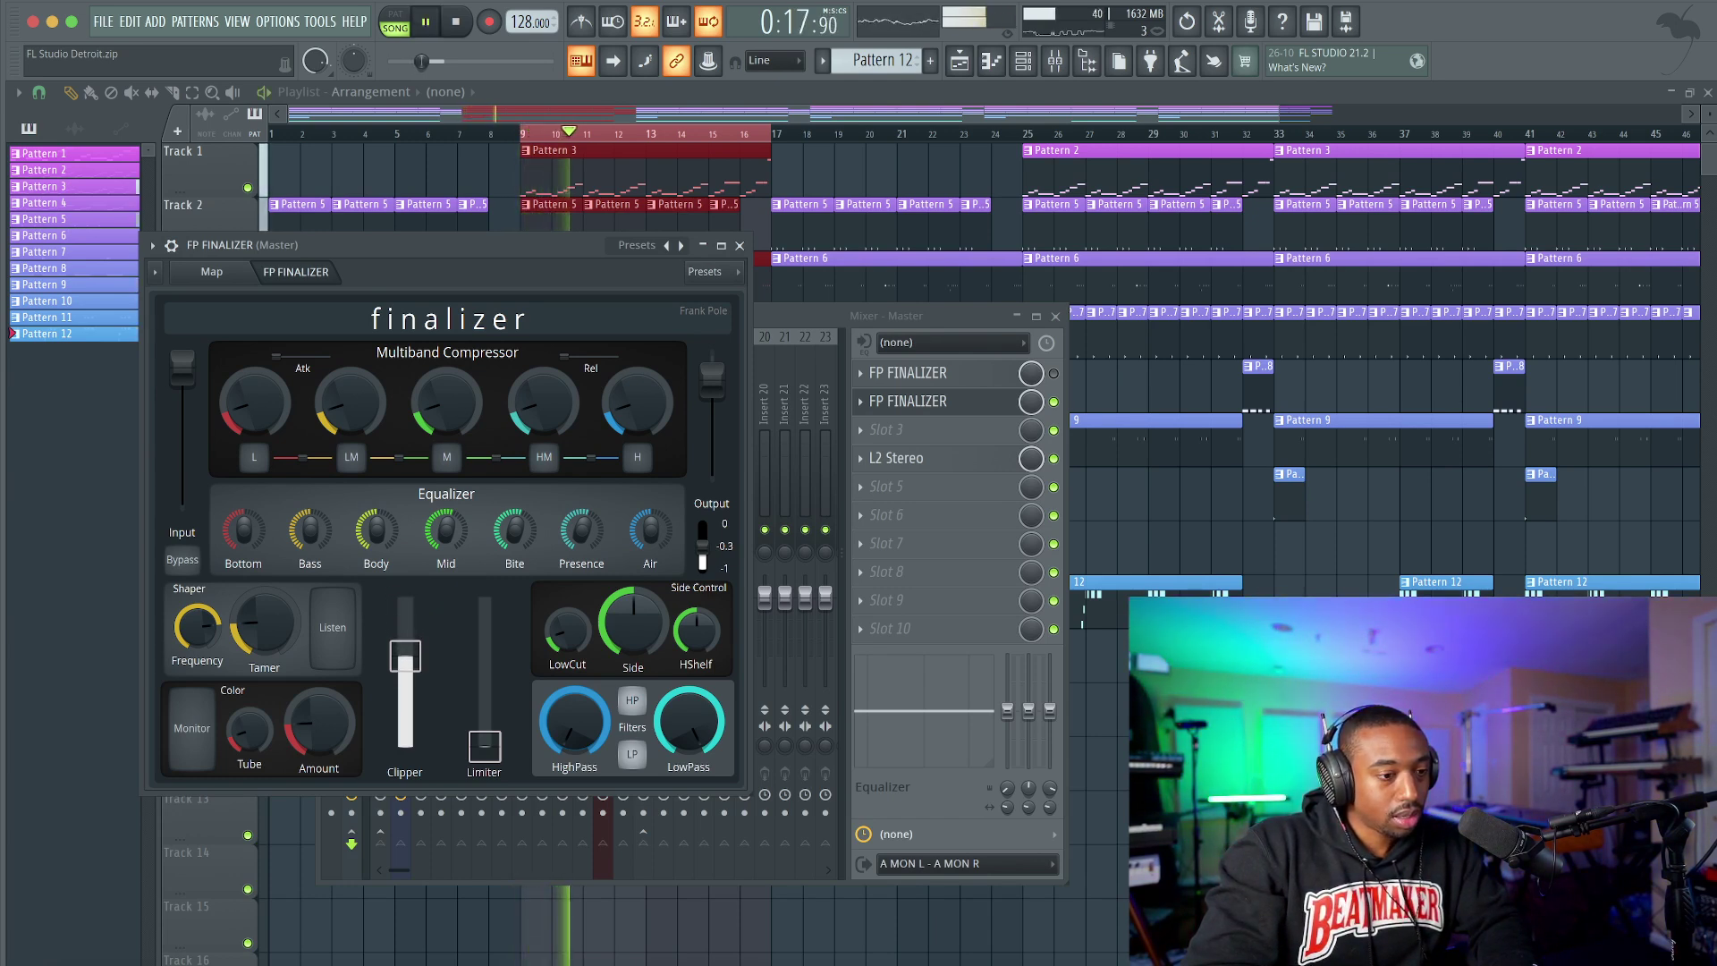
pyautogui.press('space')
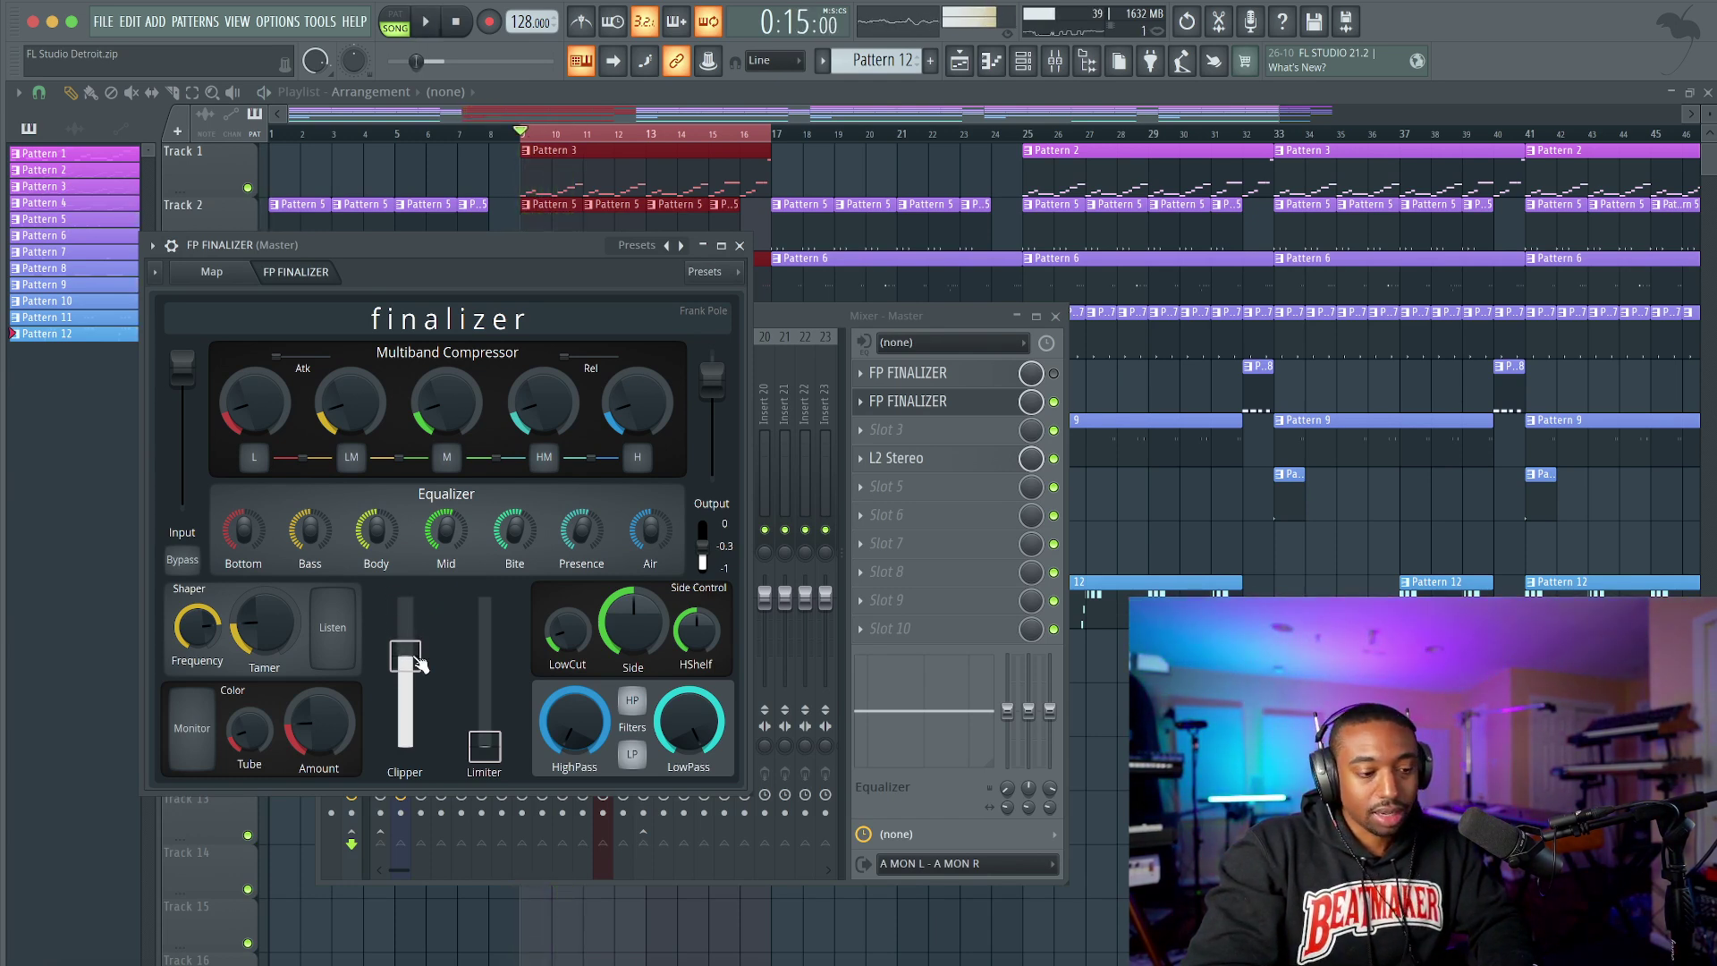
# Set the Clipper to about three quarters of its range while auditioning the selected section.
pyautogui.moveTo(421, 663)
pyautogui.mouseDown()
pyautogui.moveTo(420, 606)
pyautogui.moveTo(405, 634)
pyautogui.mouseUp()
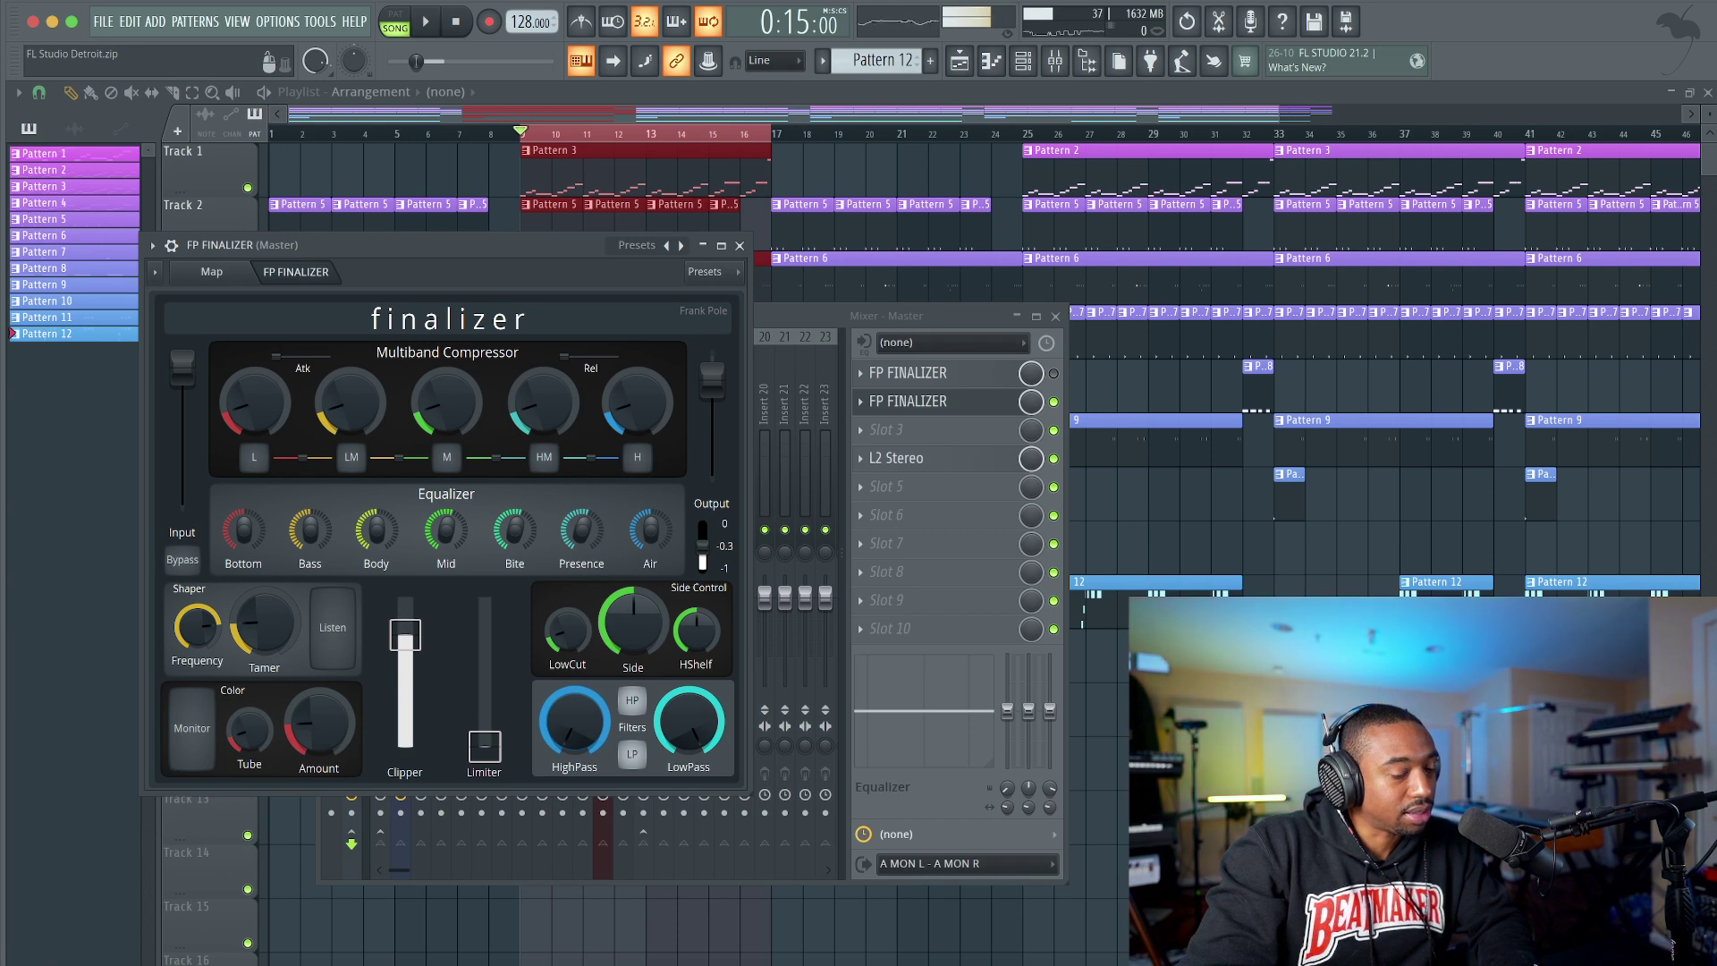
pyautogui.moveTo(405, 659); pyautogui.dragTo(405, 663)
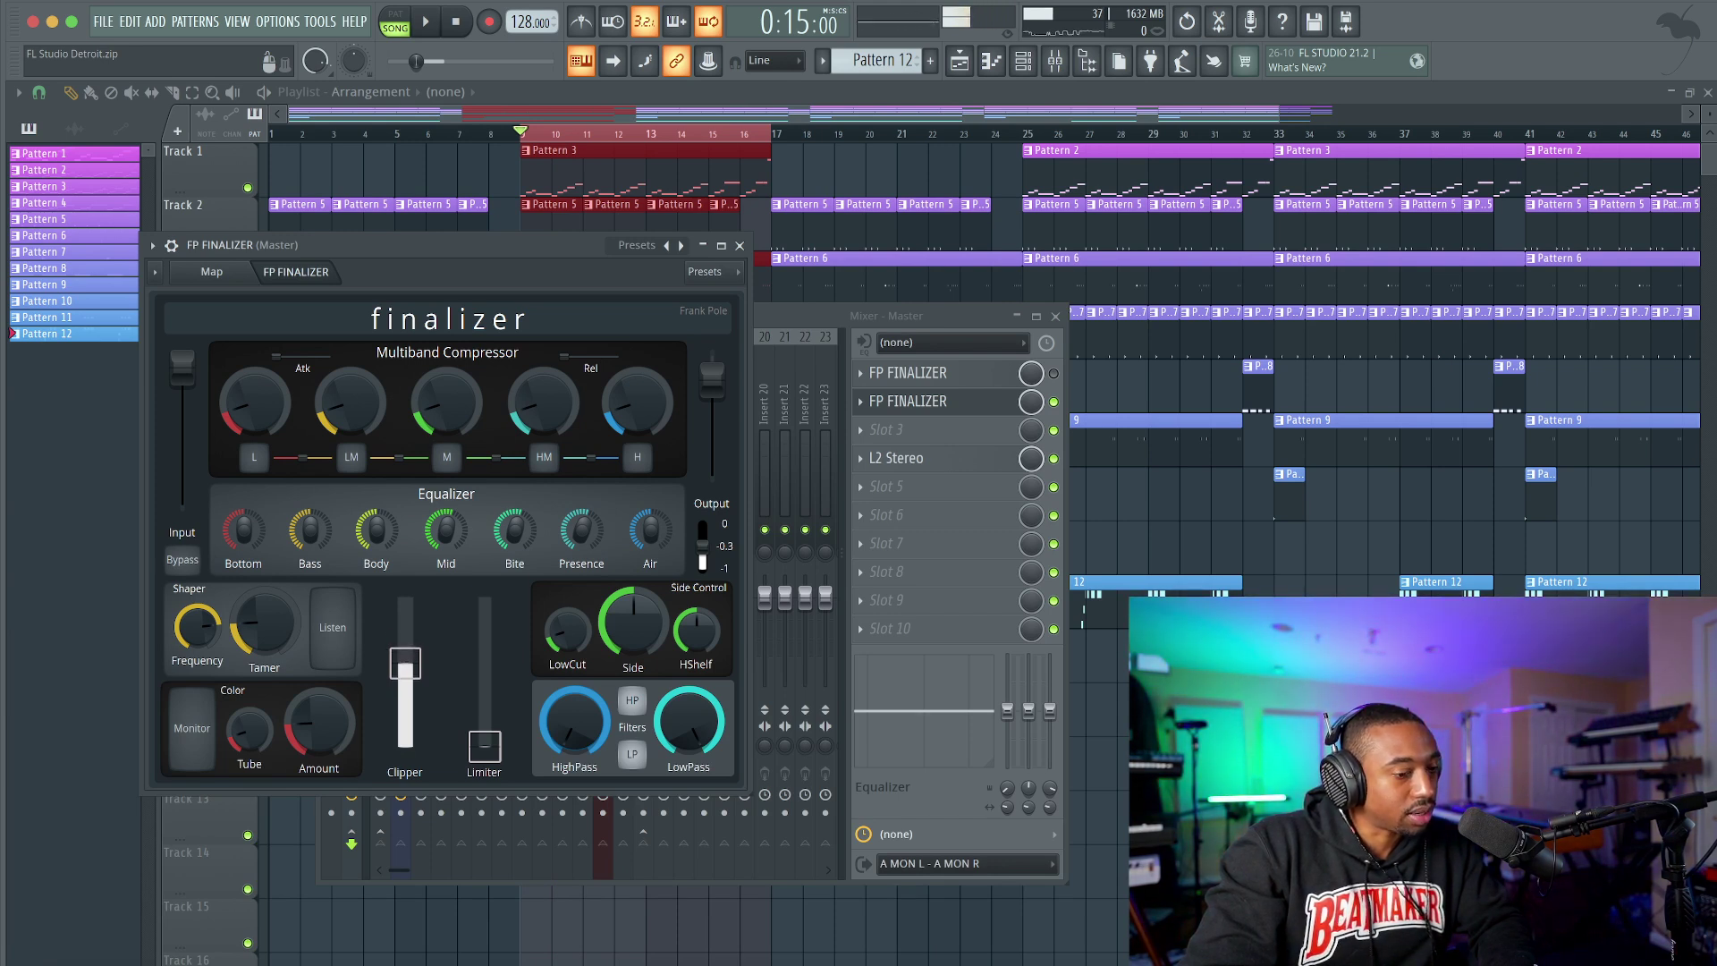
pyautogui.press('space')
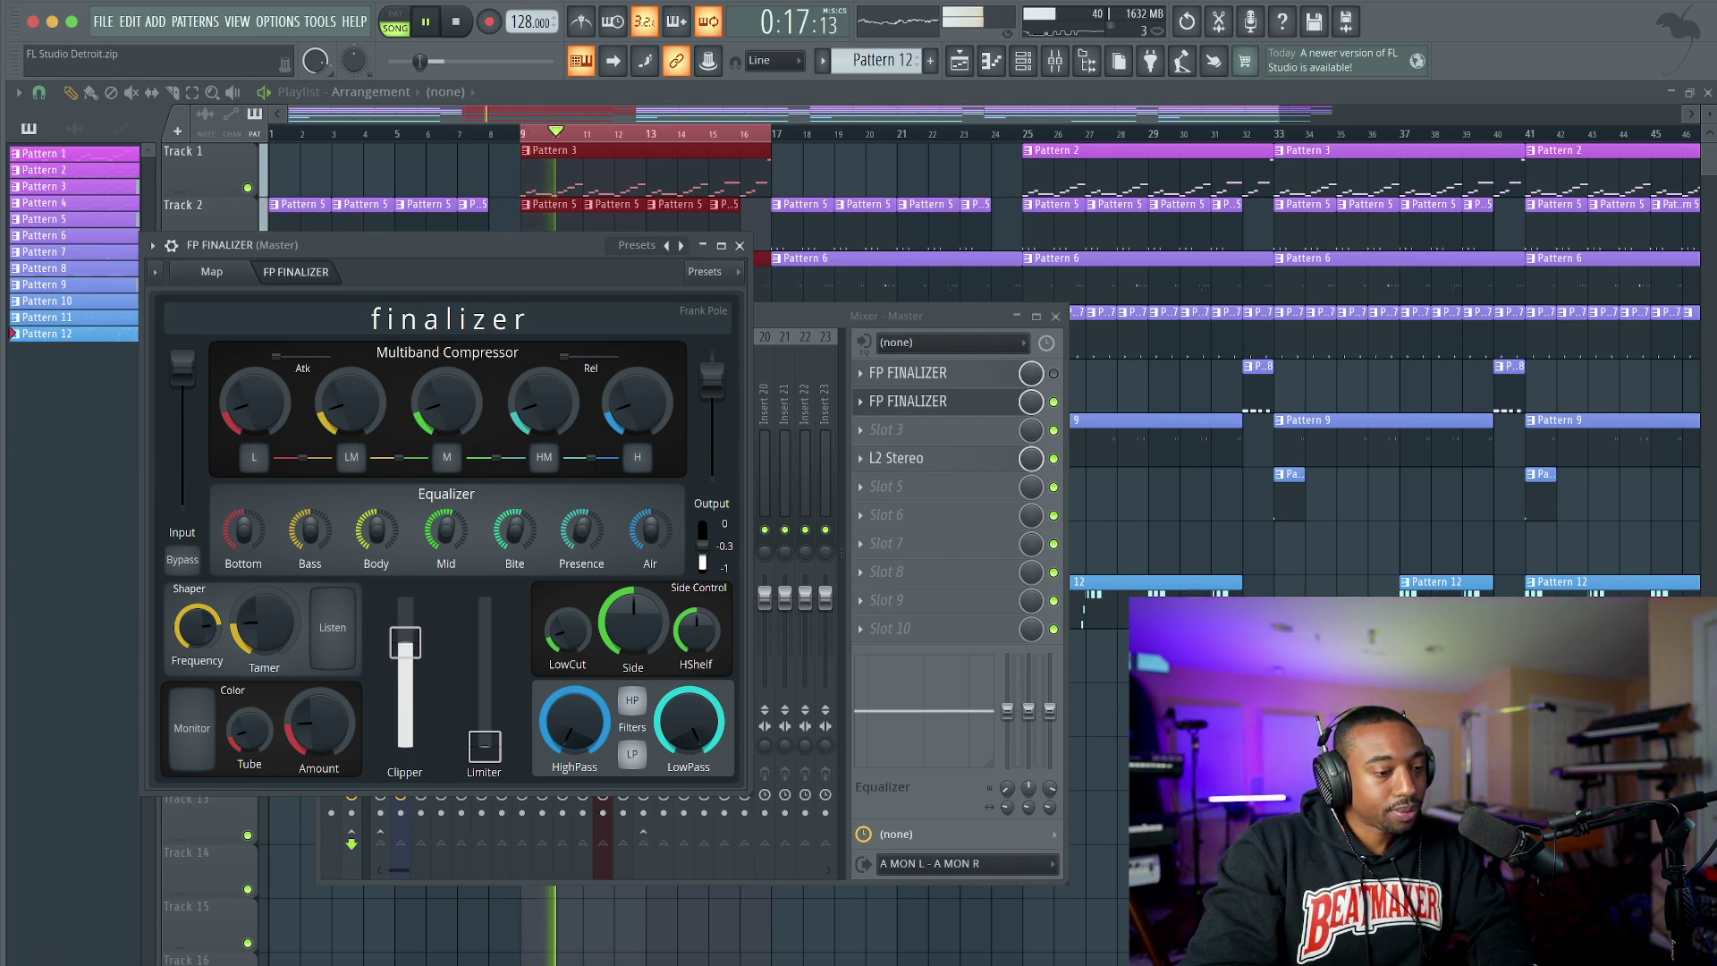
pyautogui.moveTo(405, 642)
pyautogui.mouseDown()
pyautogui.moveTo(406, 668)
pyautogui.moveTo(405, 638)
pyautogui.mouseUp()
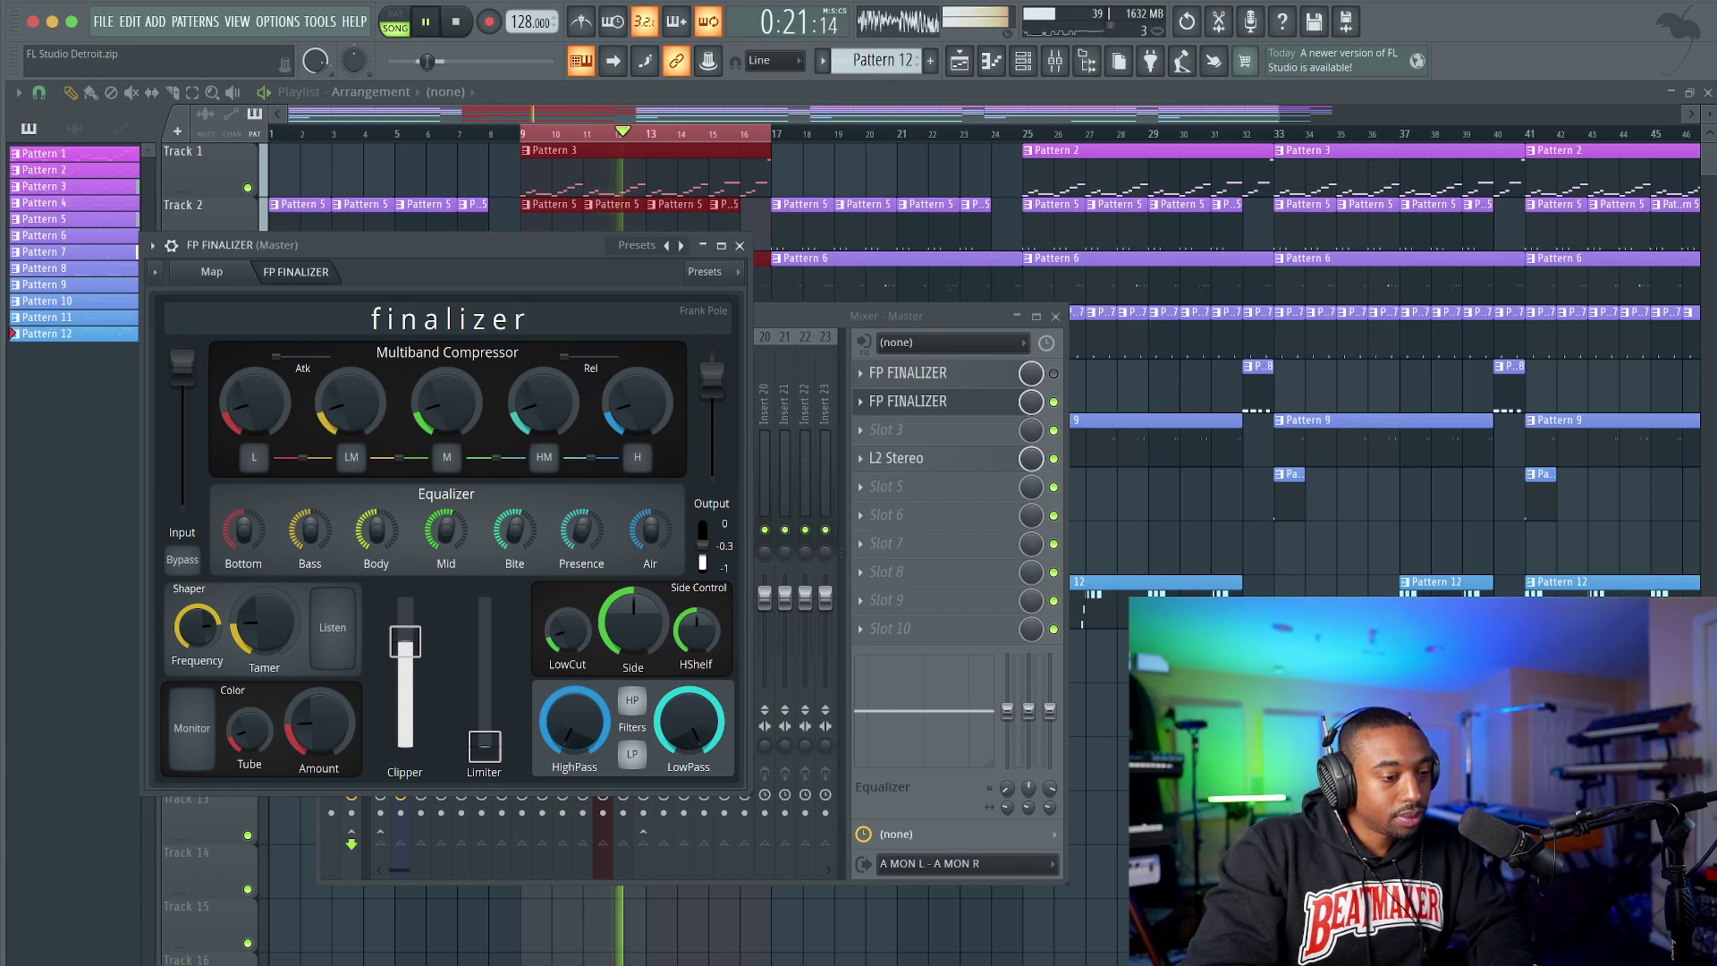
pyautogui.press('space')
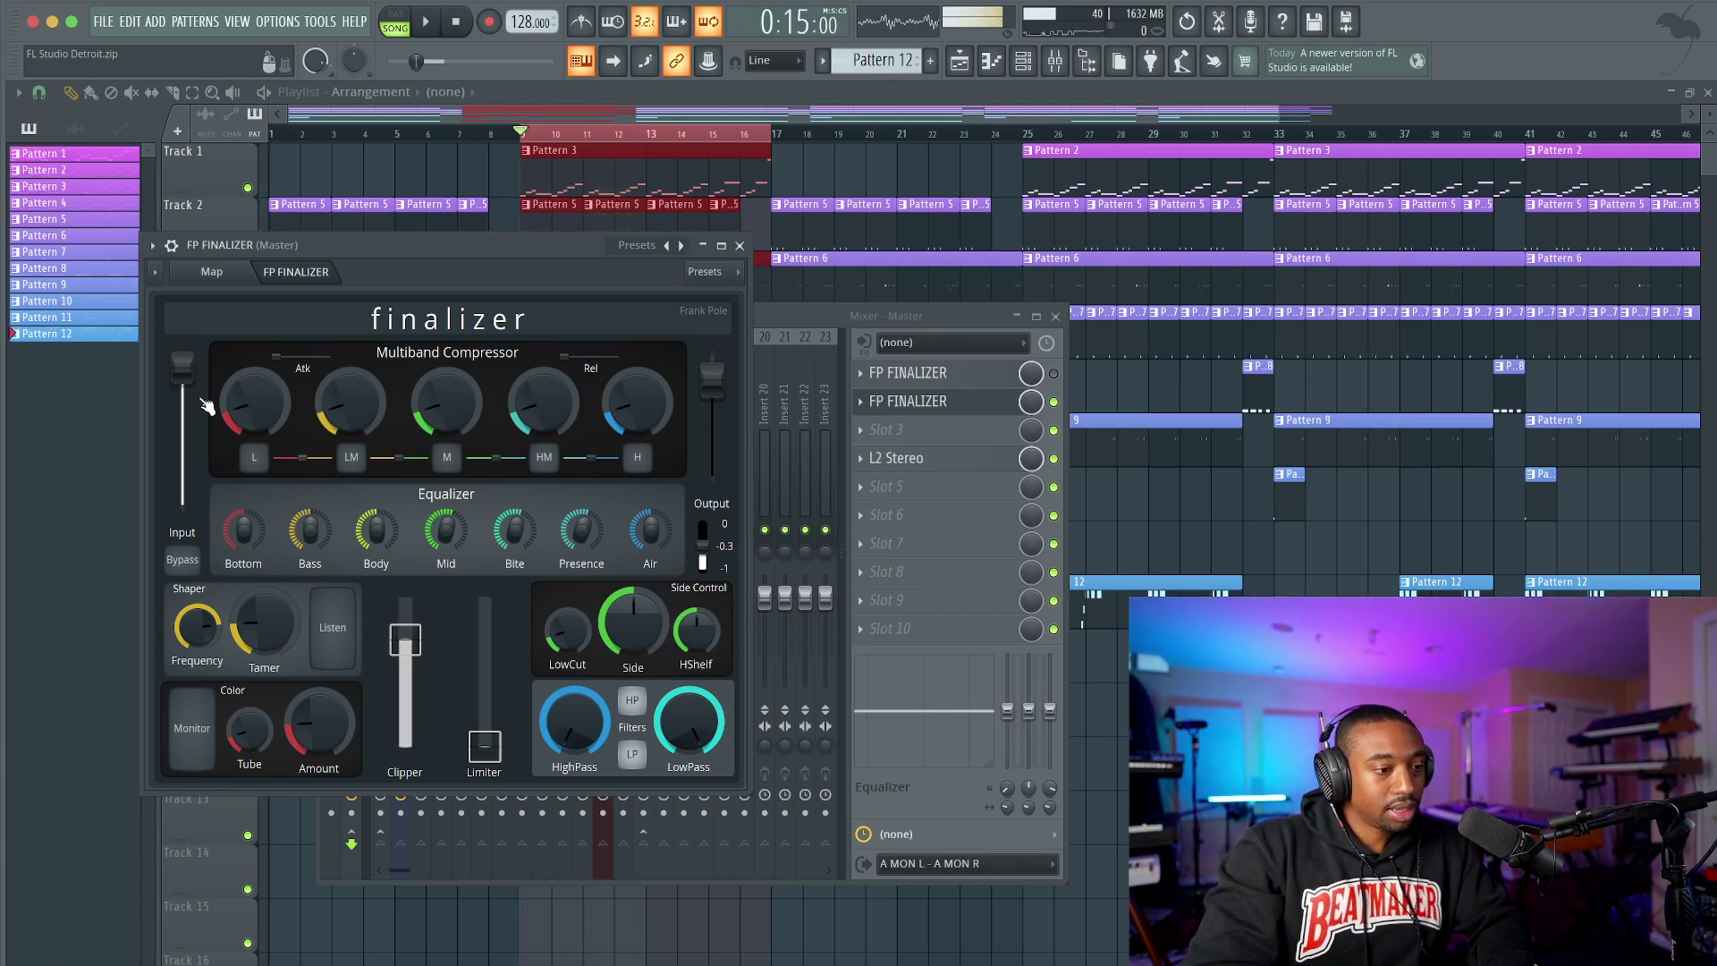
# Try lowering the finalizer's Input level, return it to its starting position and play the selected section.
pyautogui.moveTo(183, 365); pyautogui.dragTo(182, 407)
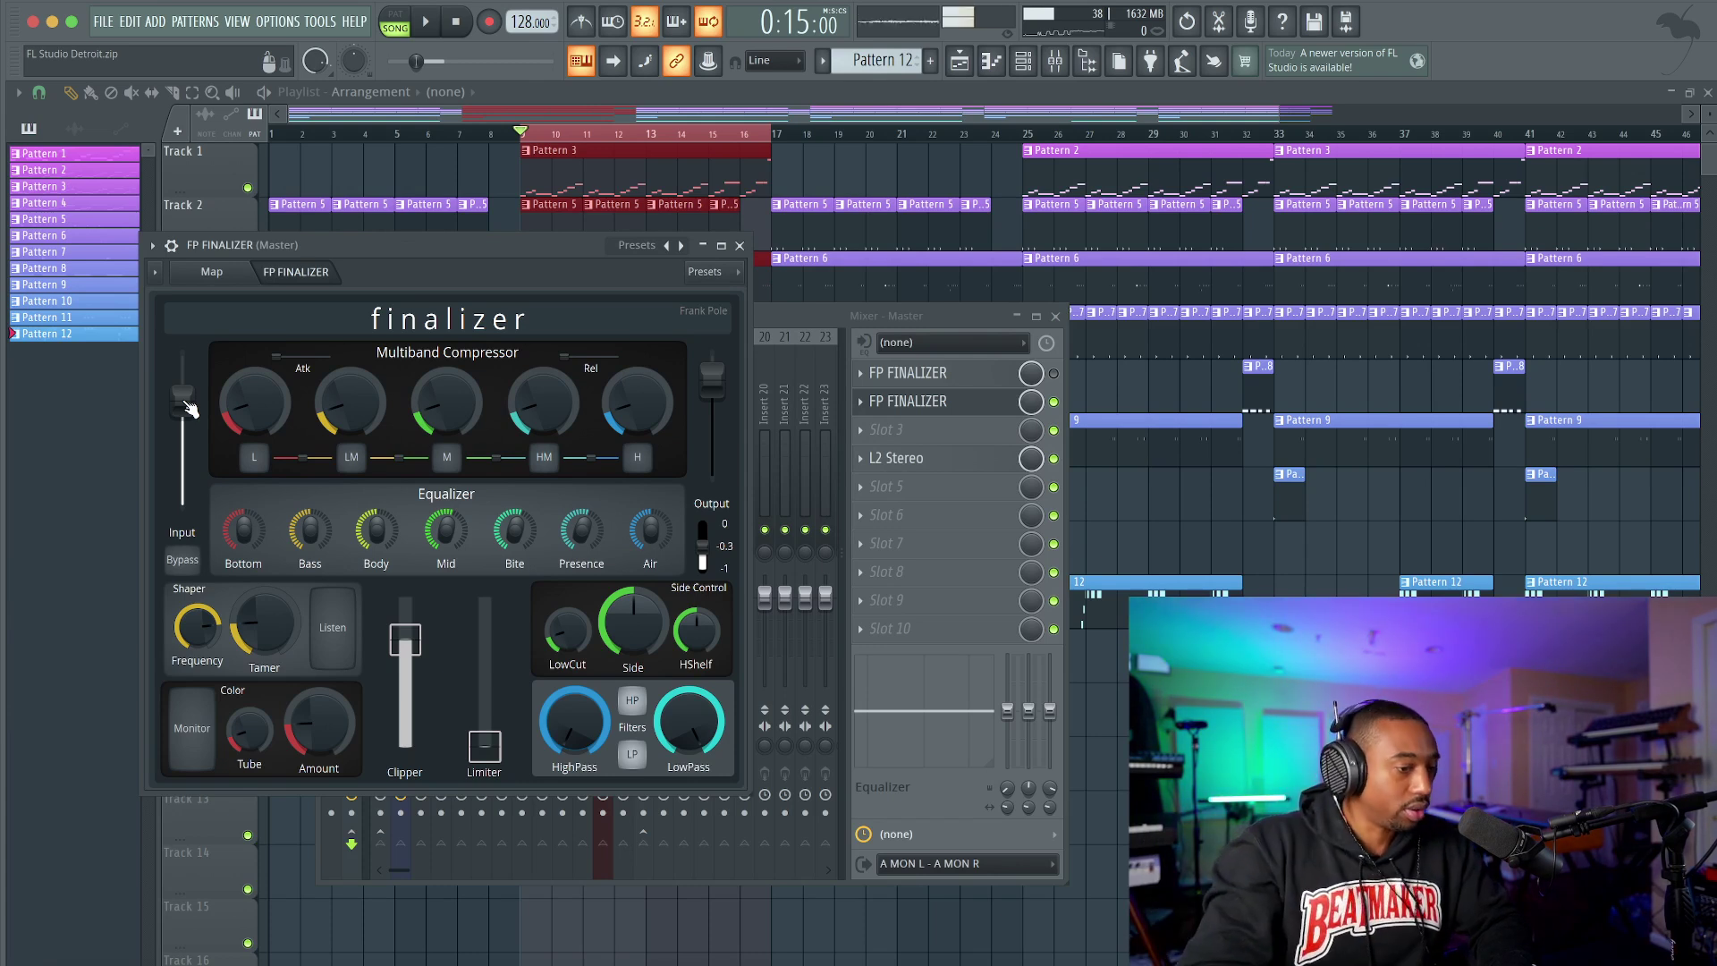
pyautogui.press('space')
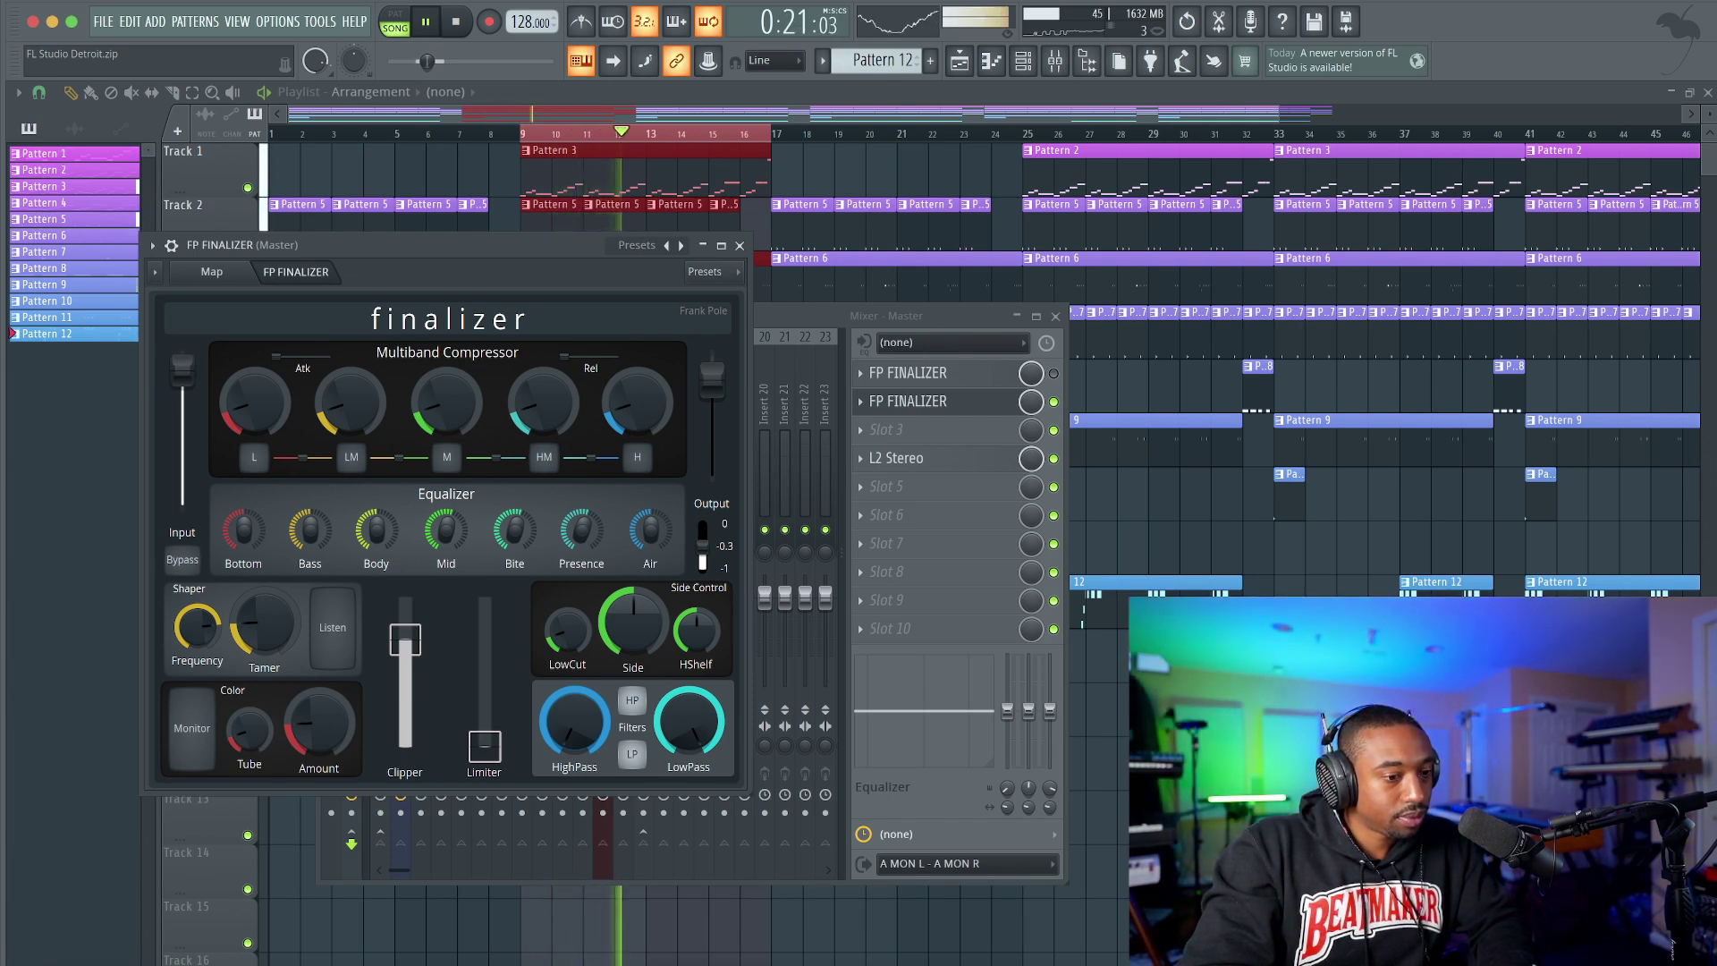
pyautogui.press('space')
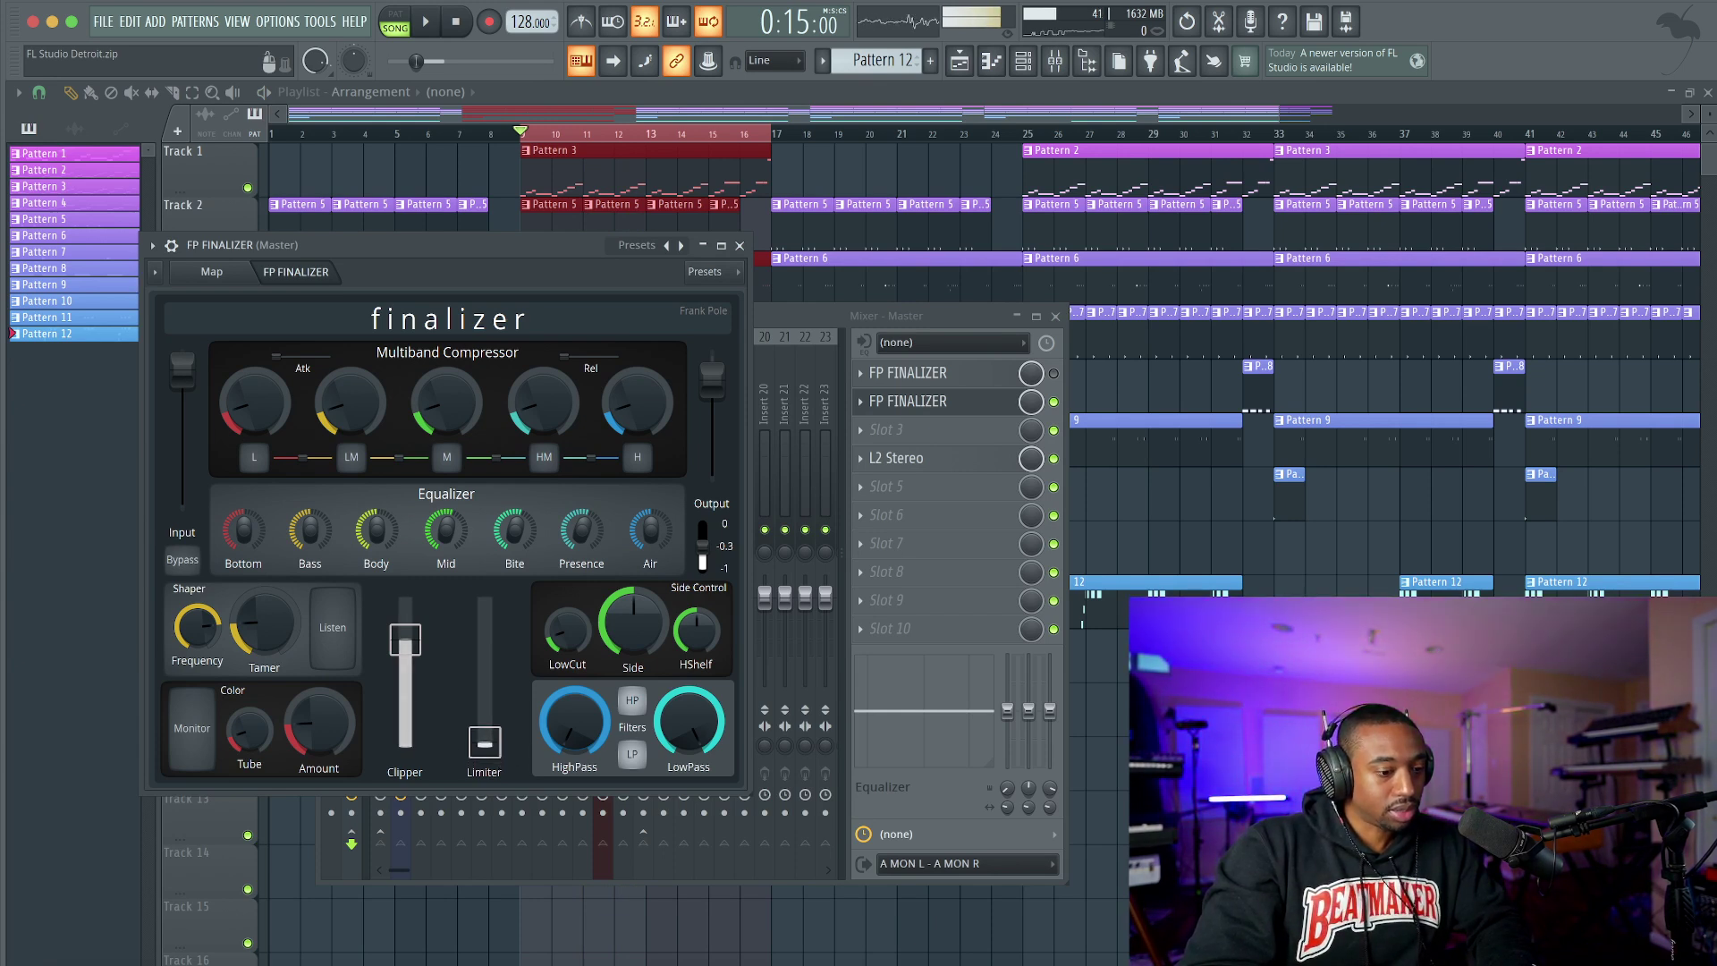
# Raise the finalizer's Limiter slightly above minimum and audition the selected section.
pyautogui.moveTo(485, 742)
pyautogui.mouseDown()
pyautogui.moveTo(484, 696)
pyautogui.moveTo(484, 738)
pyautogui.mouseUp()
pyautogui.press('space')
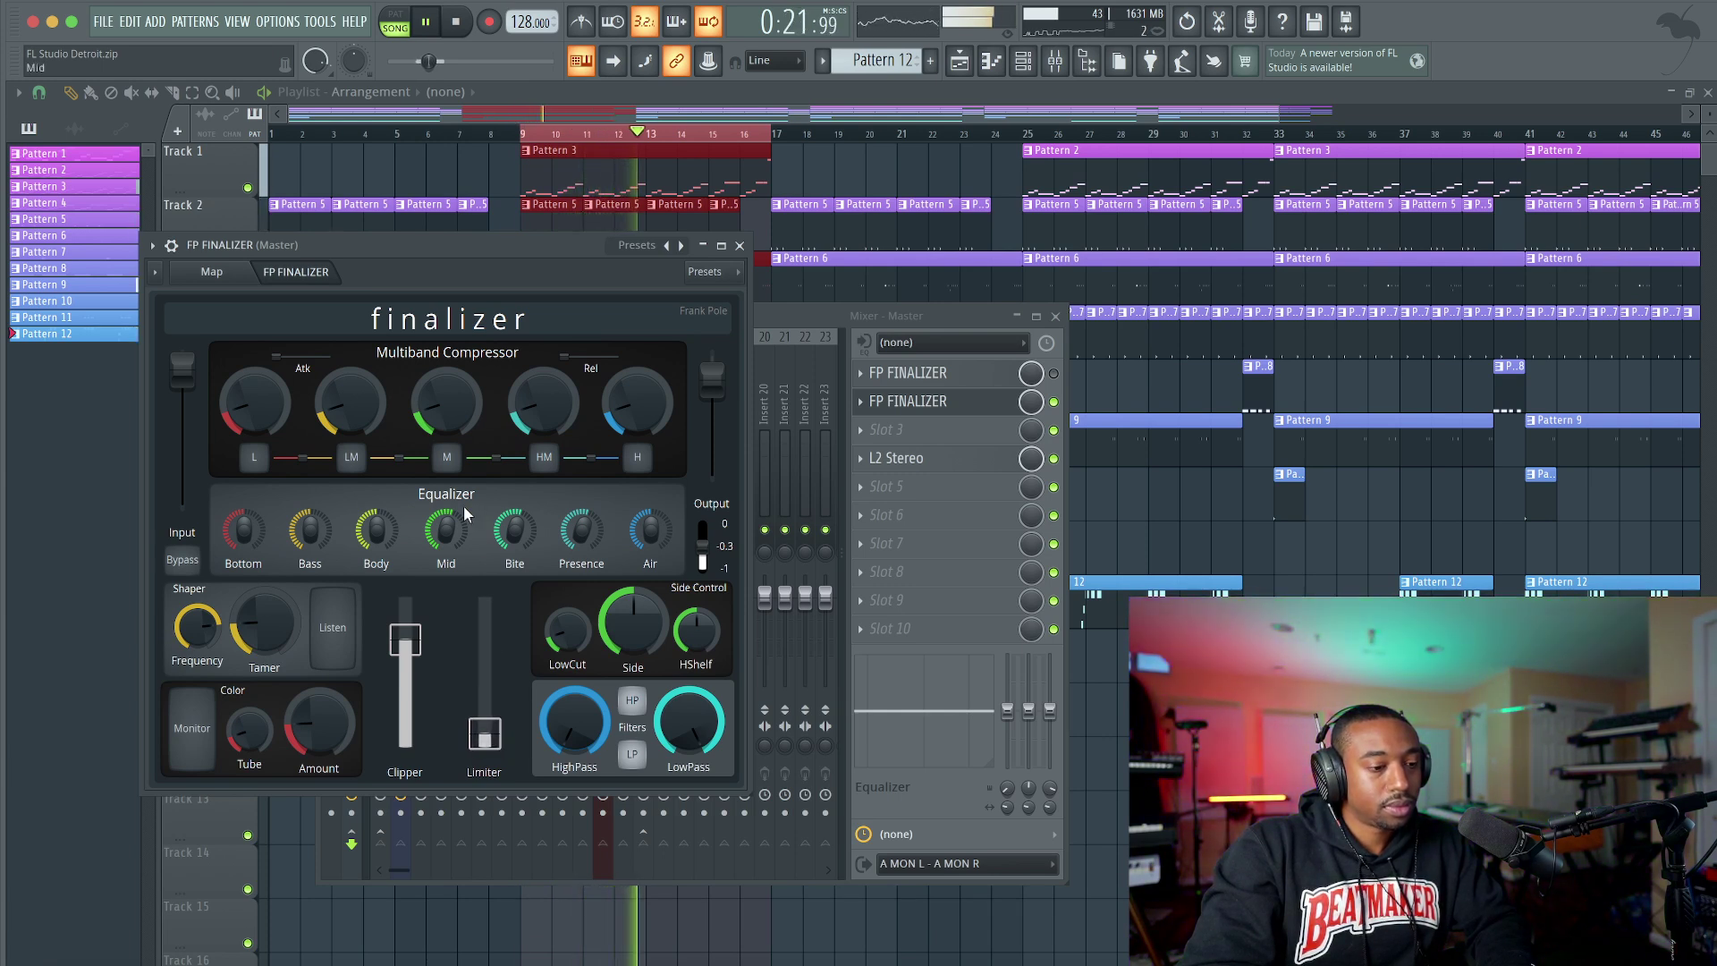
pyautogui.press('space')
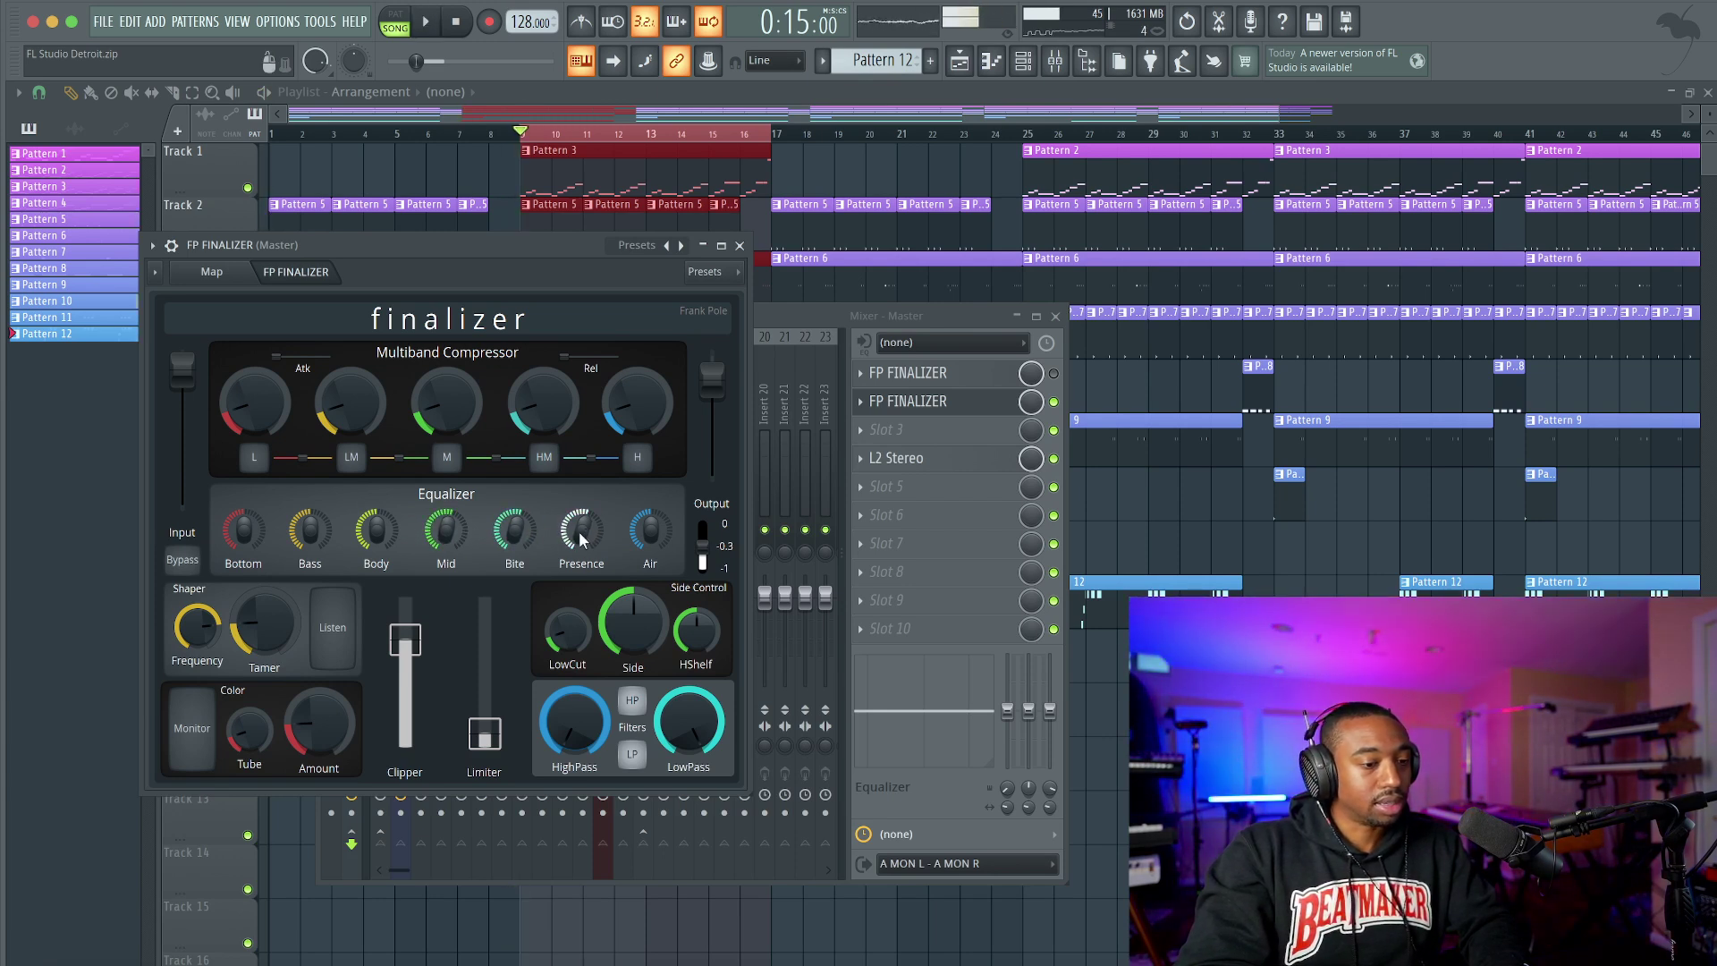
# Compare the selected section's playback with the second FP FINALIZER on the master bypassed and enabled again.
pyautogui.press('space')
pyautogui.press('space')
pyautogui.click(1054, 401)
pyautogui.press('space')
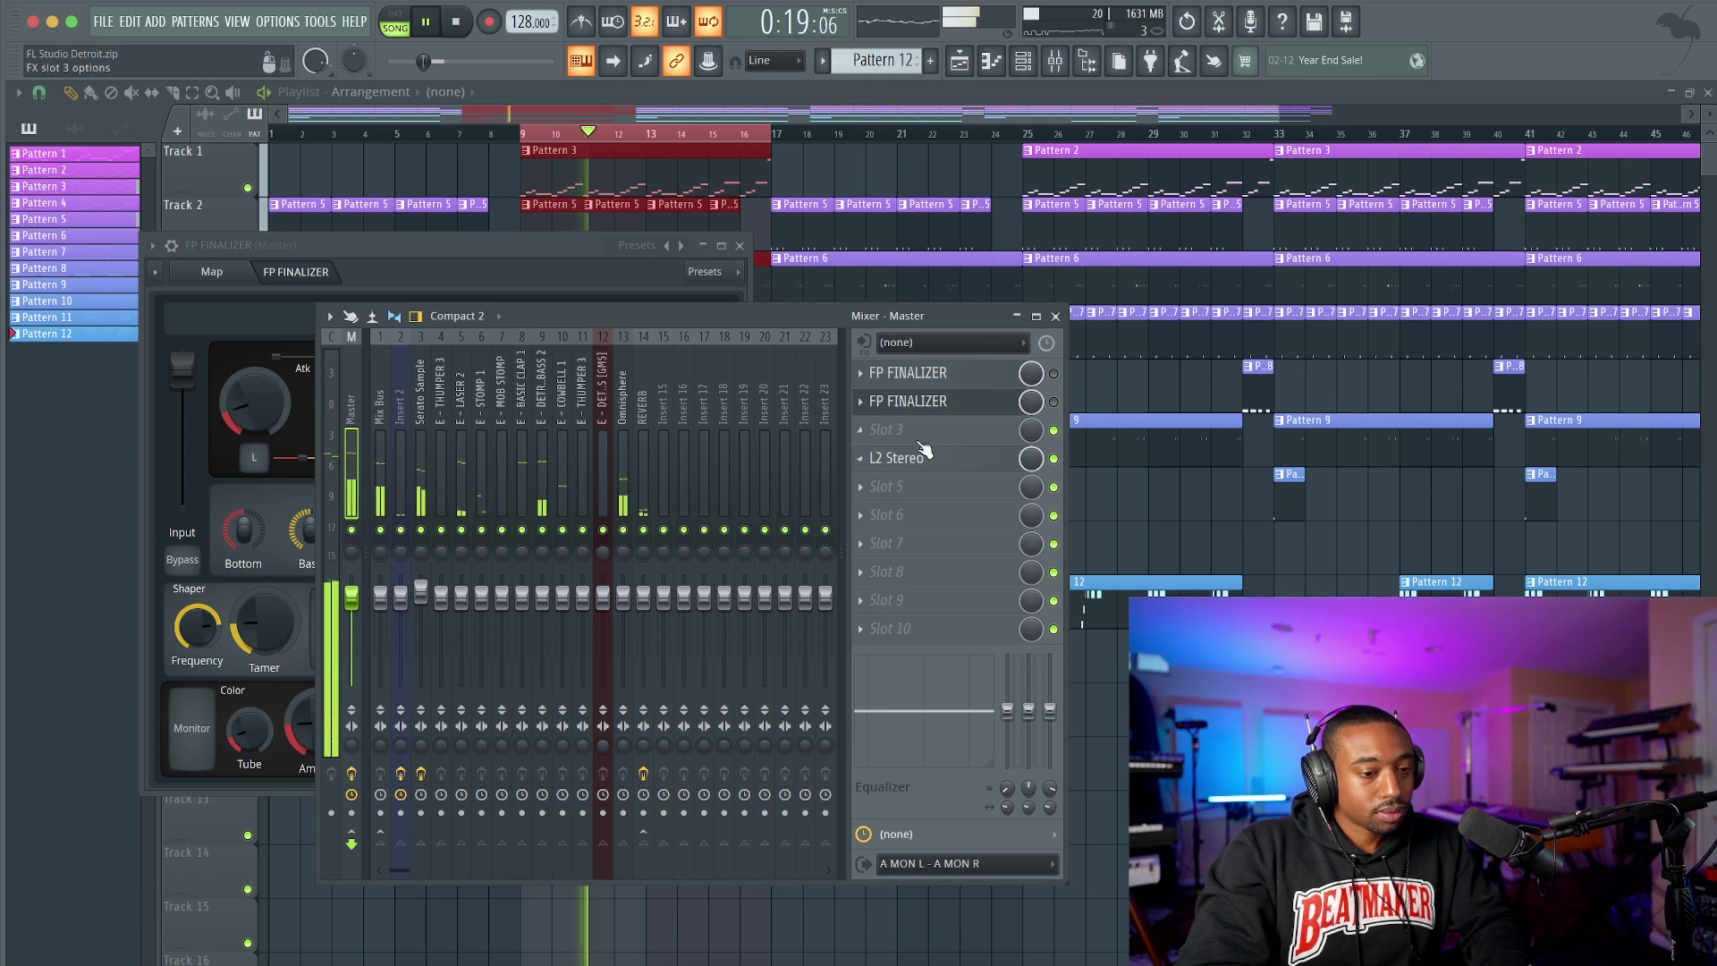
pyautogui.click(1054, 401)
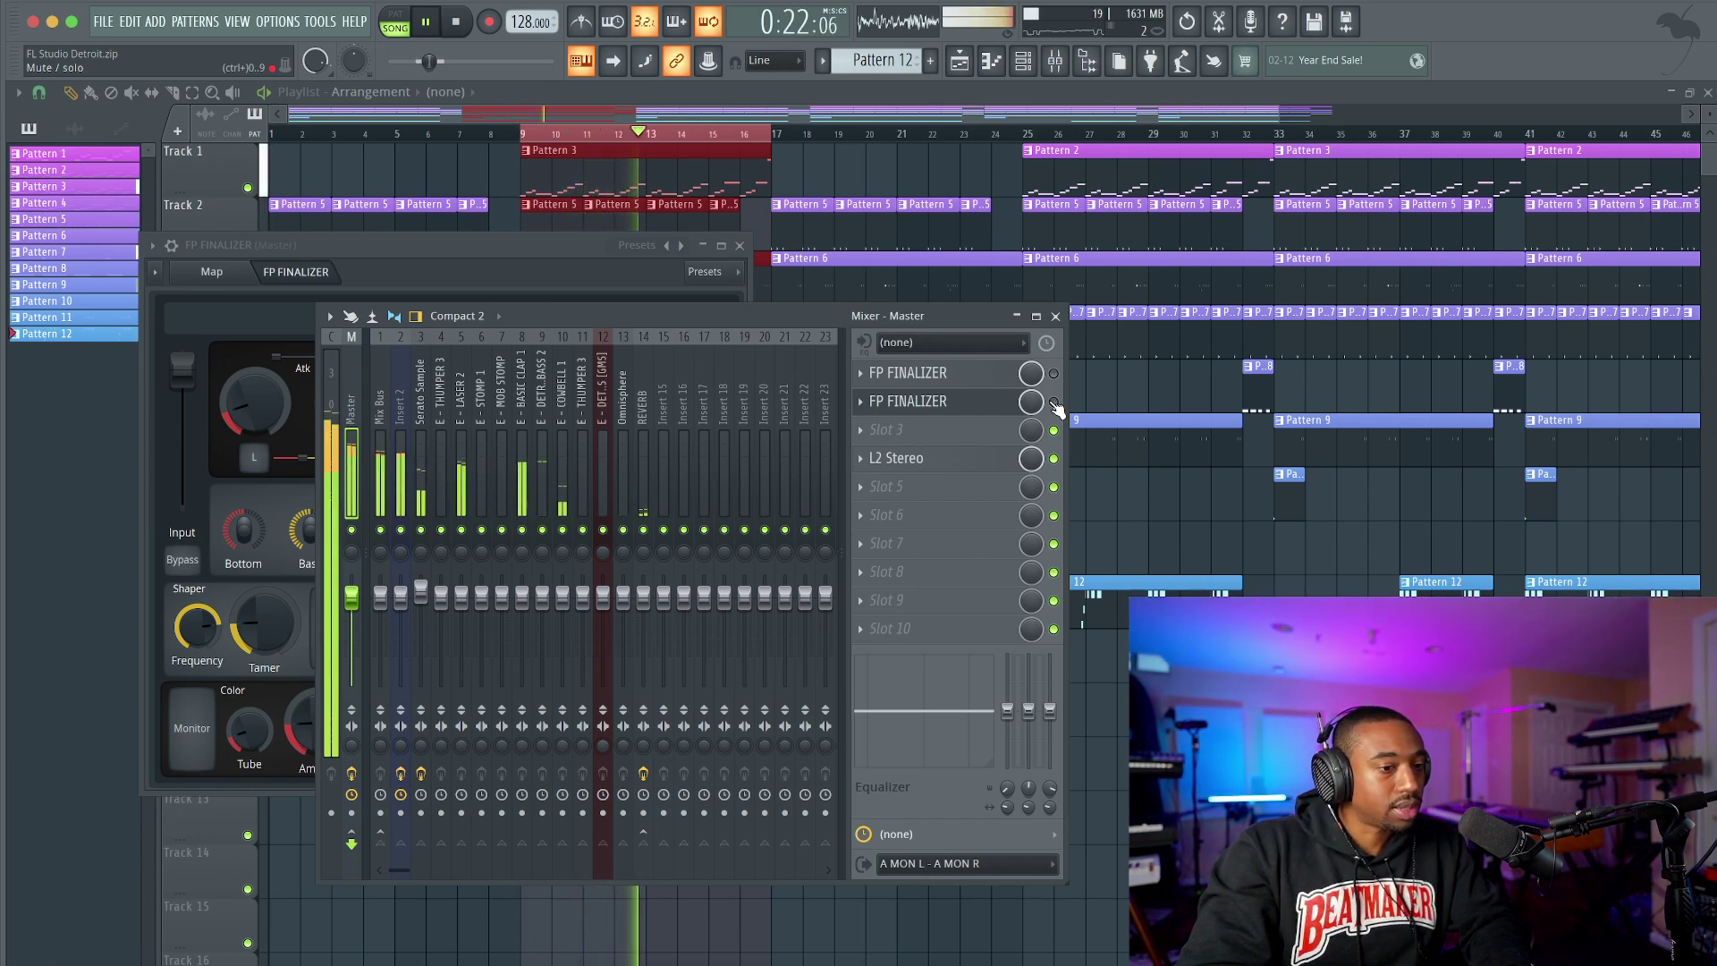
pyautogui.click(402, 530)
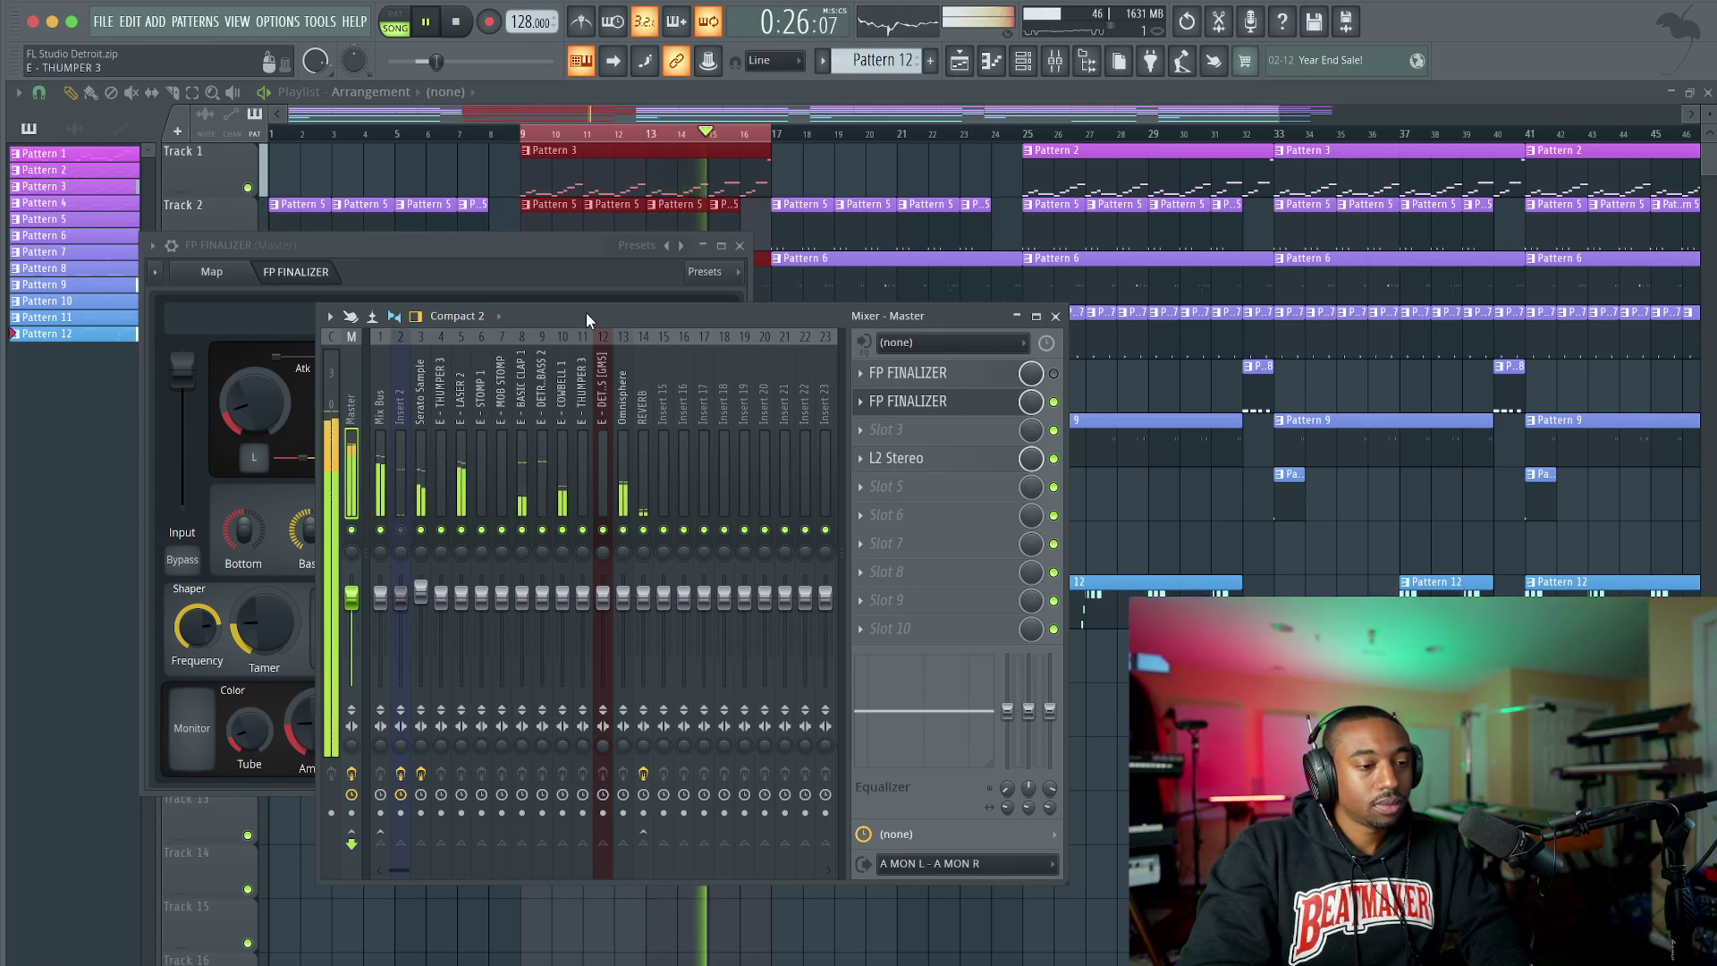
# Move the mixer clear of the finalizer window, stop playback and disable the master's second FP FINALIZER.
pyautogui.moveTo(587, 313); pyautogui.dragTo(1040, 164)
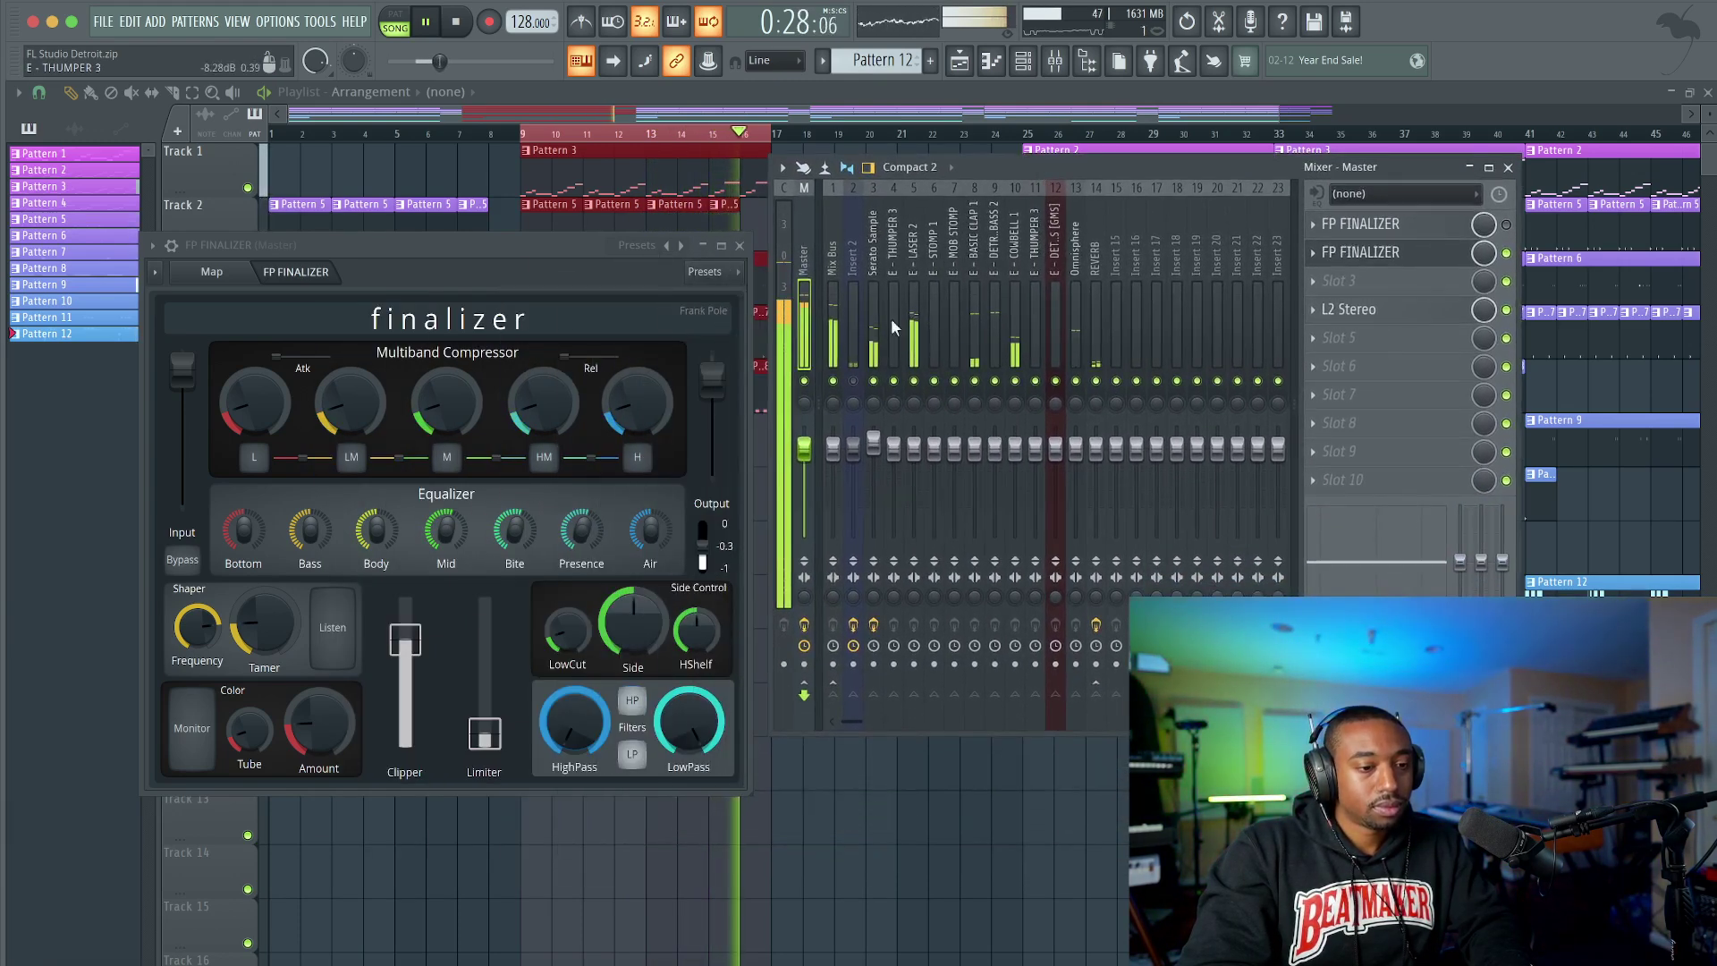
pyautogui.press('space')
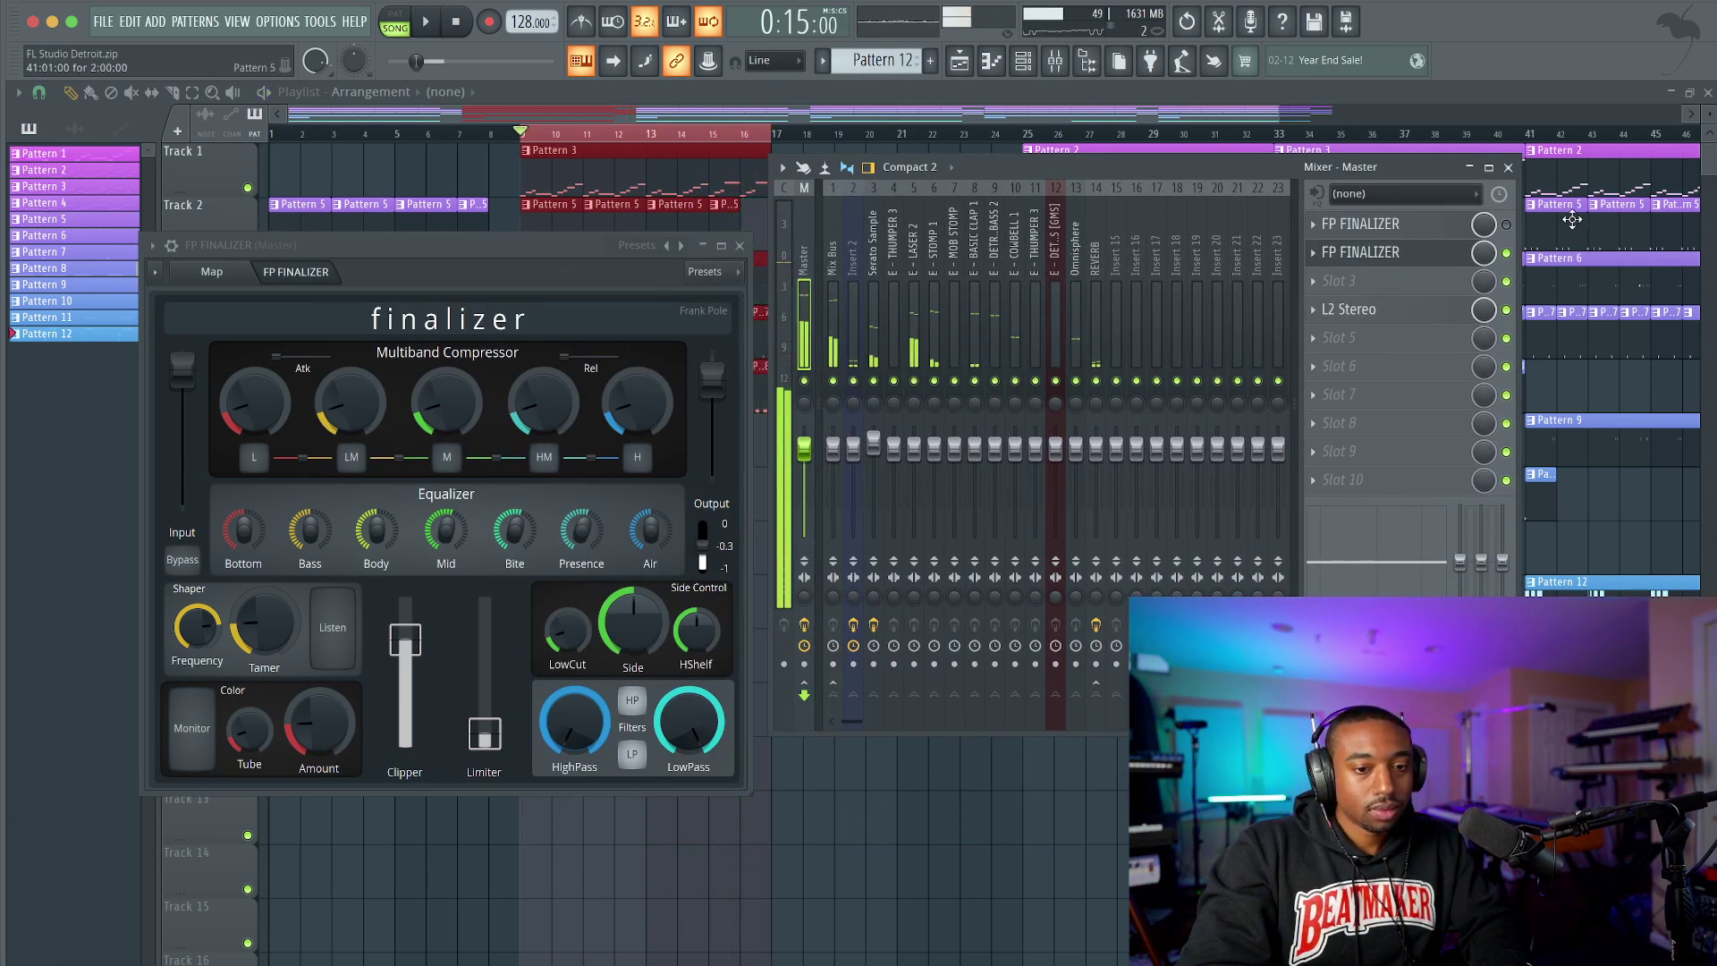
pyautogui.click(1508, 254)
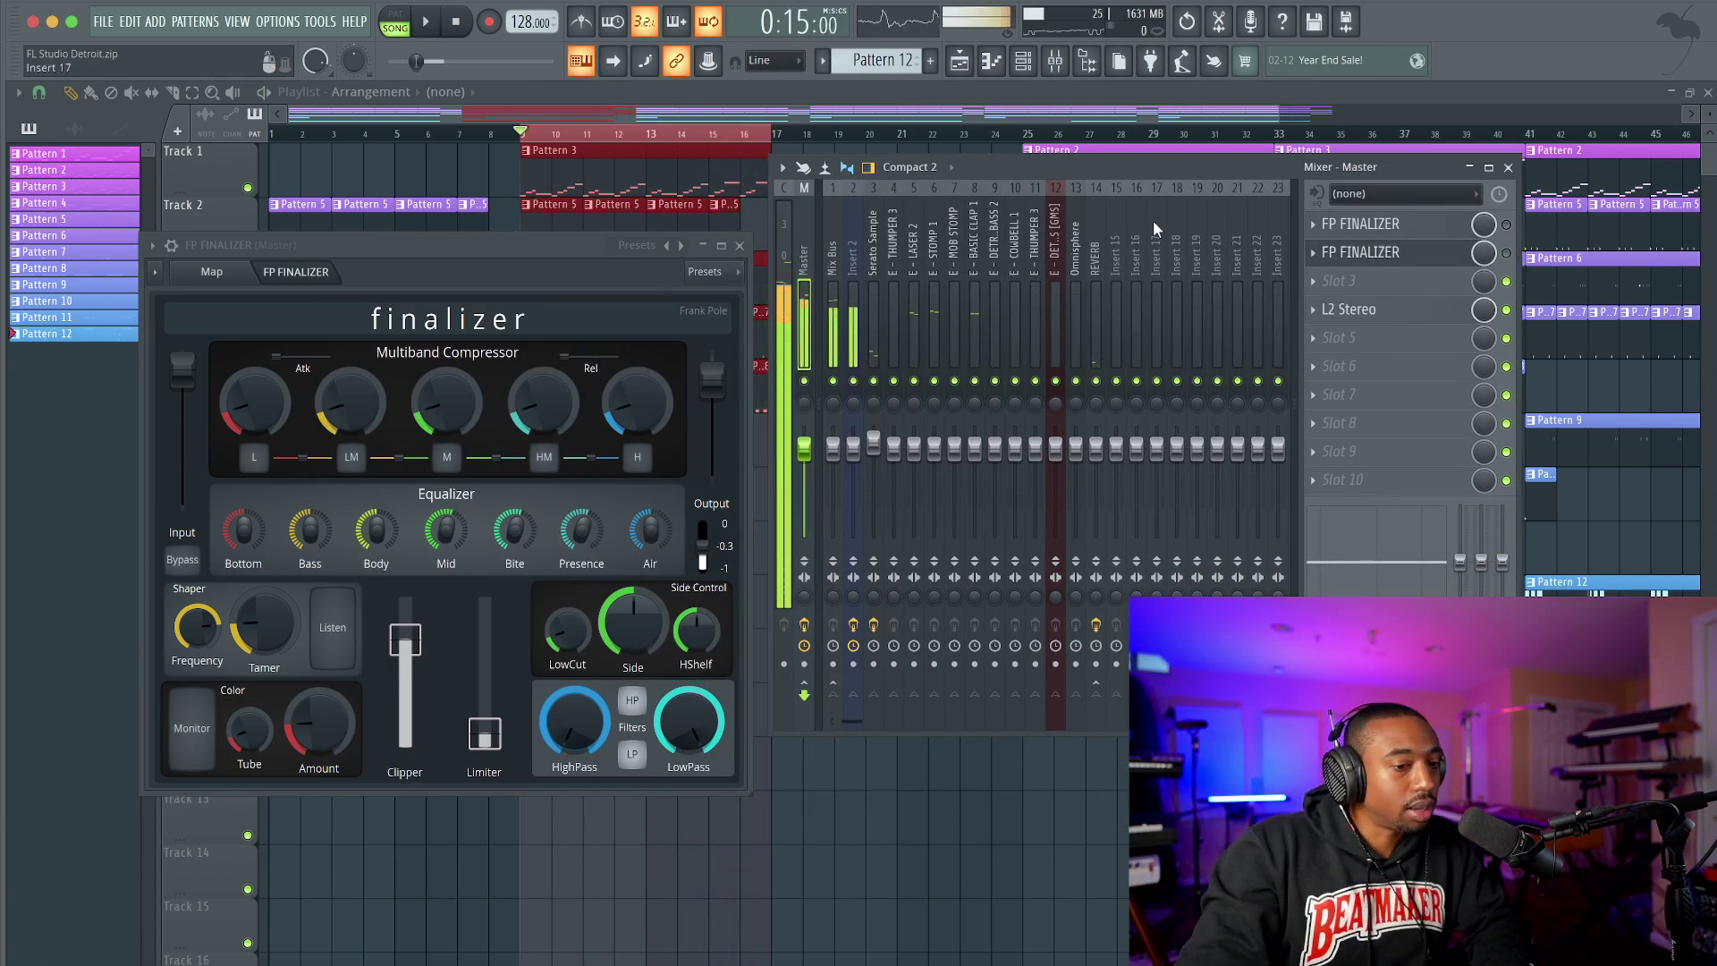